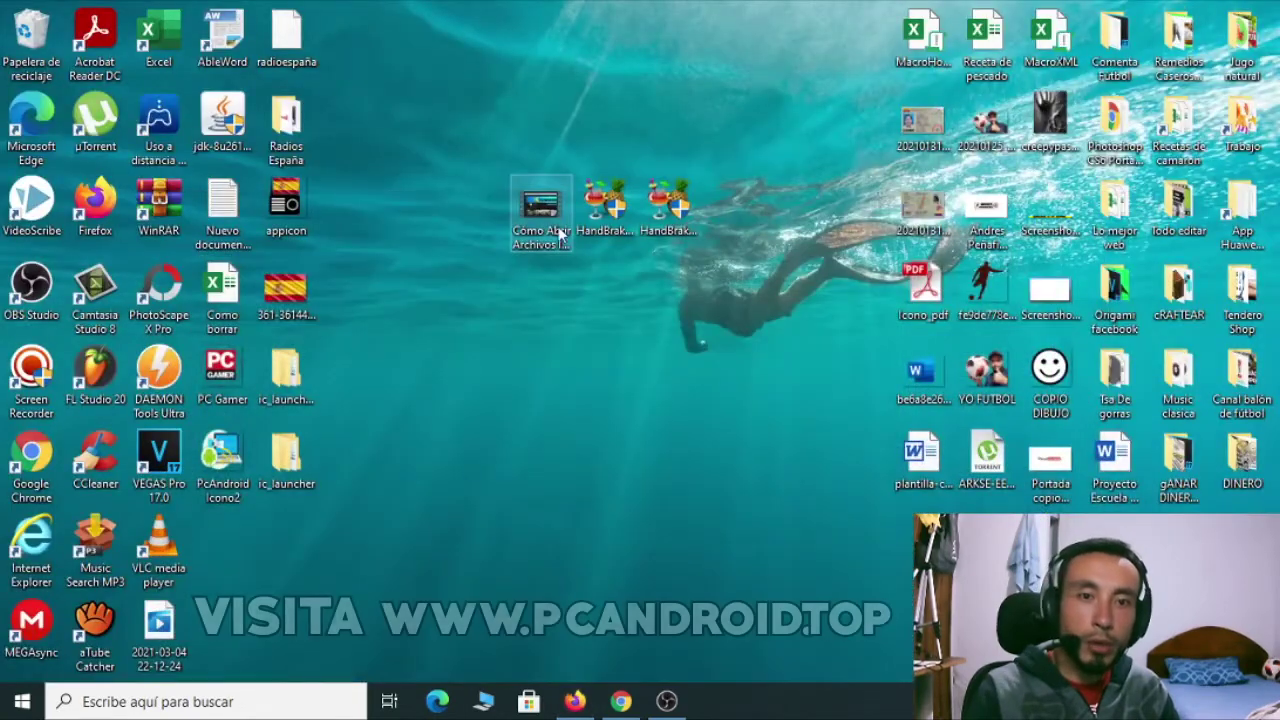
{"action": "left_click_drag", "start_coordinate": [558, 226], "coordinate": [466, 183]}
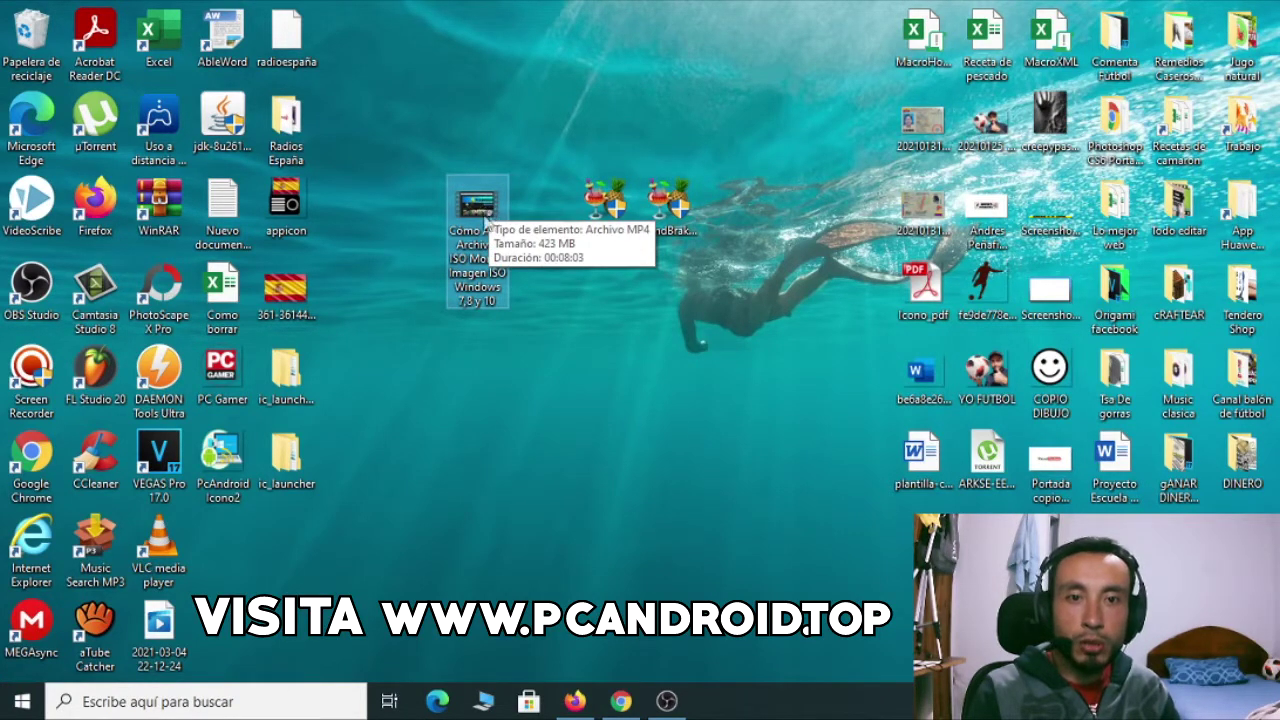
{"action": "left_click_drag", "start_coordinate": [486, 221], "coordinate": [525, 193]}
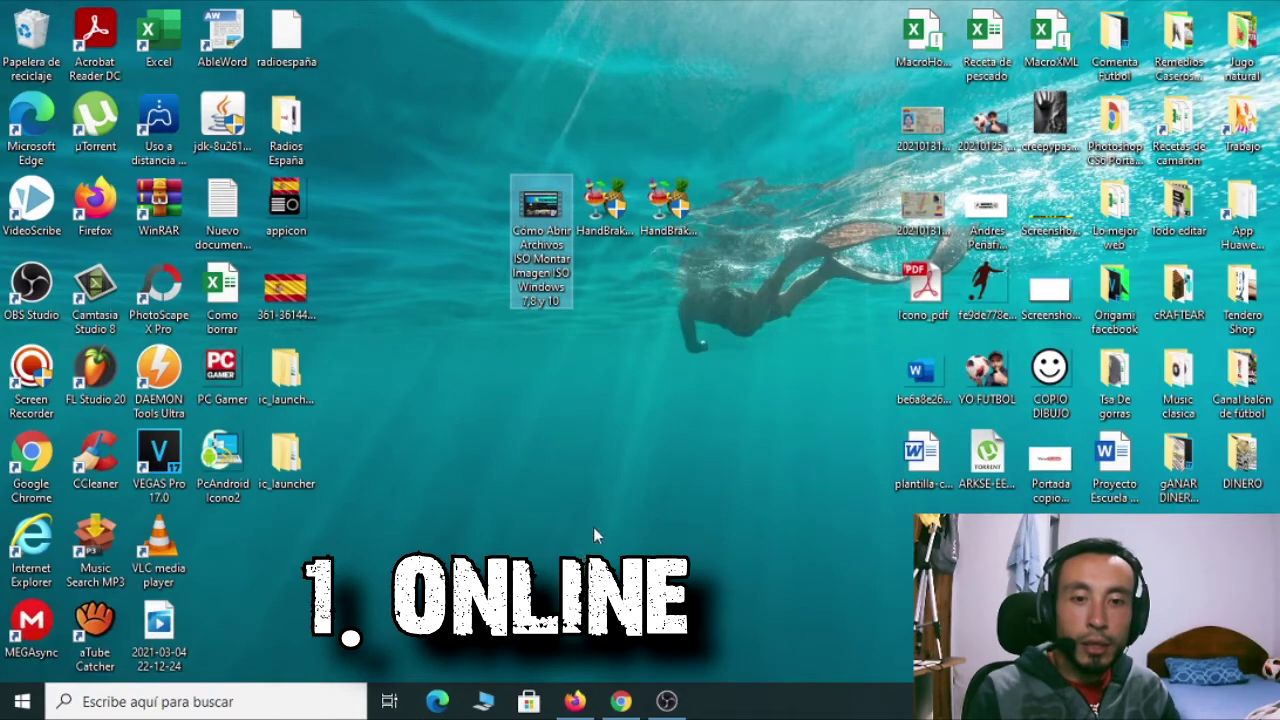
Switch to Chrome and look through the video compression programs listed in the pcandroid.top article.
{"action": "left_click", "coordinate": [621, 701]}
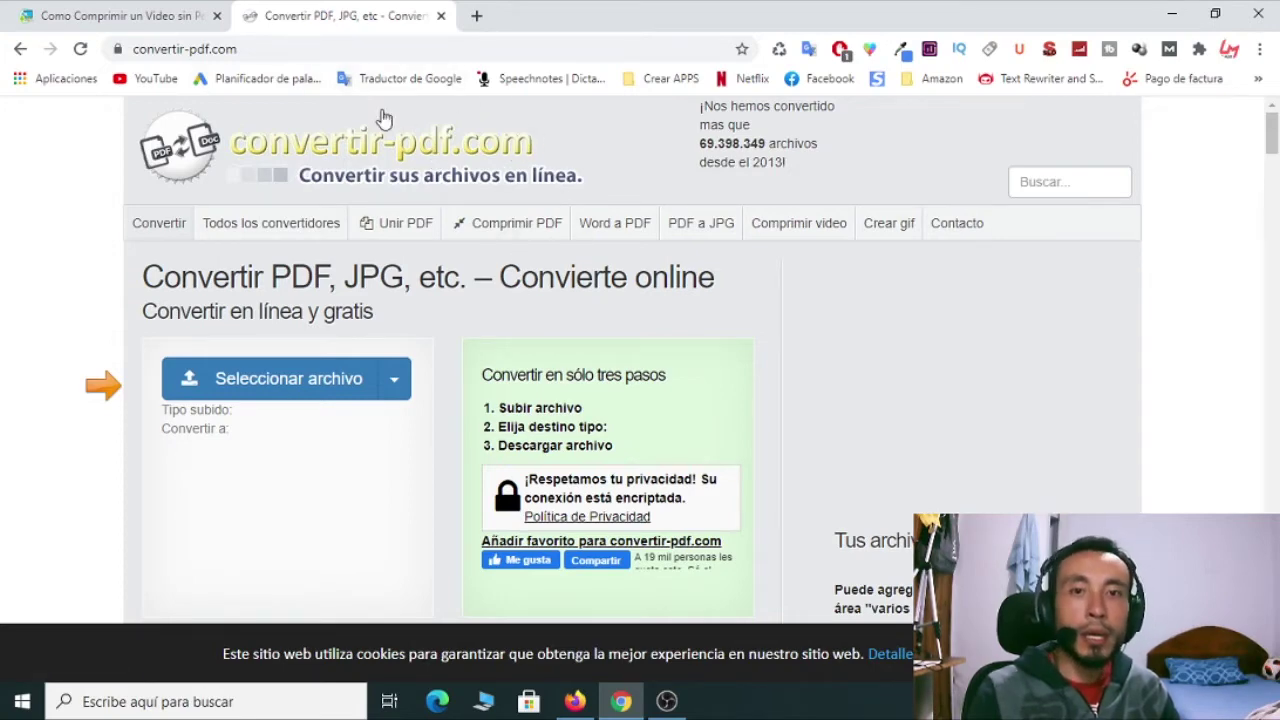
{"action": "left_click", "coordinate": [103, 22]}
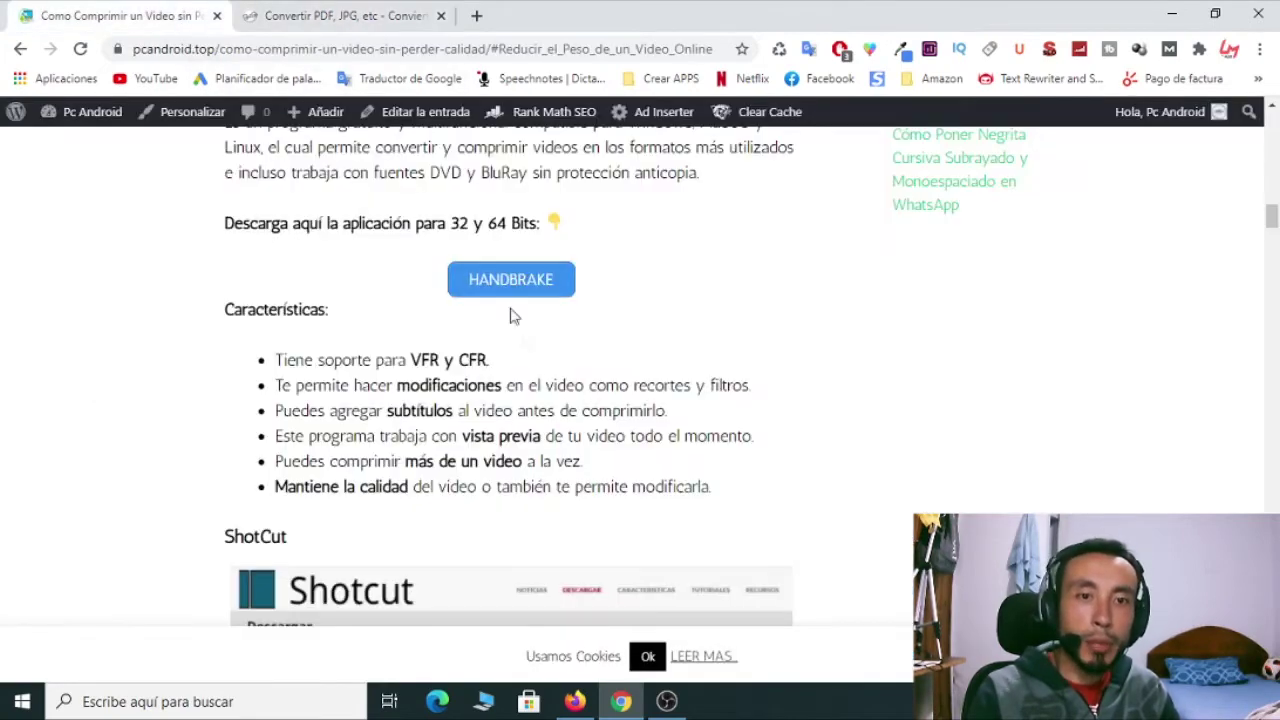
{"action": "scroll", "coordinate": [551, 383], "scroll_direction": "down", "scroll_amount": 10}
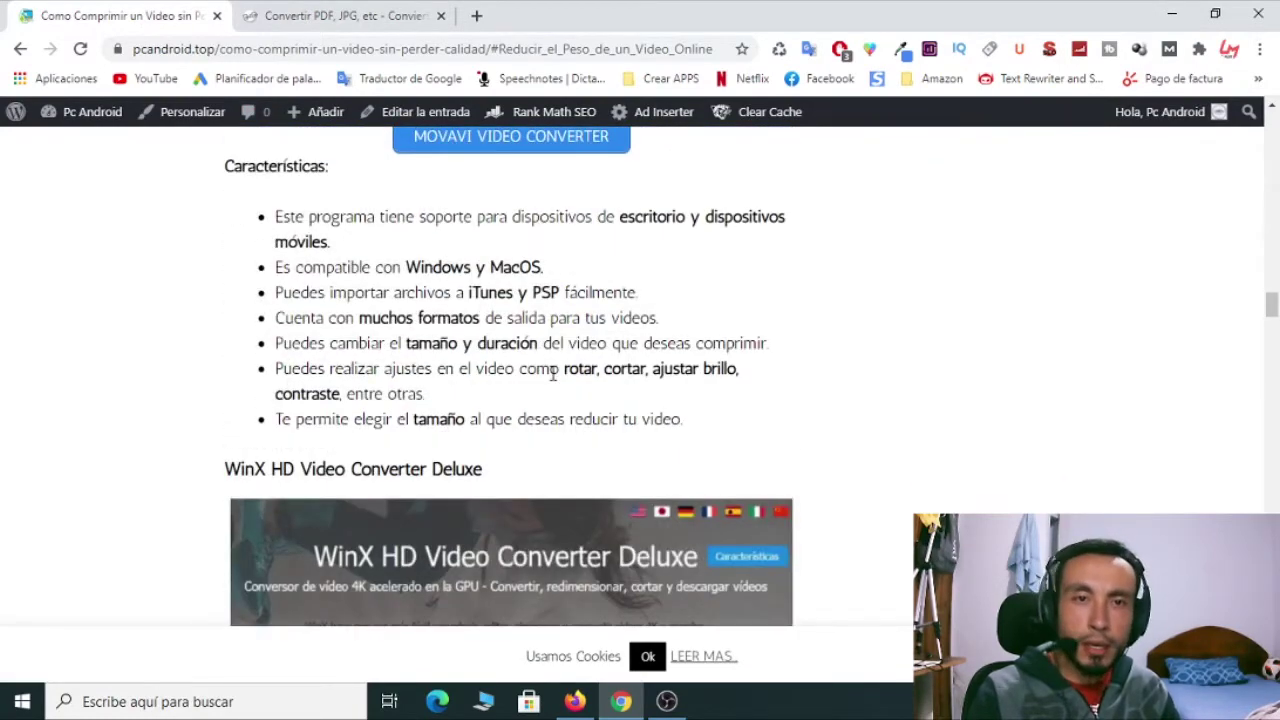
{"action": "scroll", "coordinate": [552, 374], "scroll_direction": "down", "scroll_amount": 5}
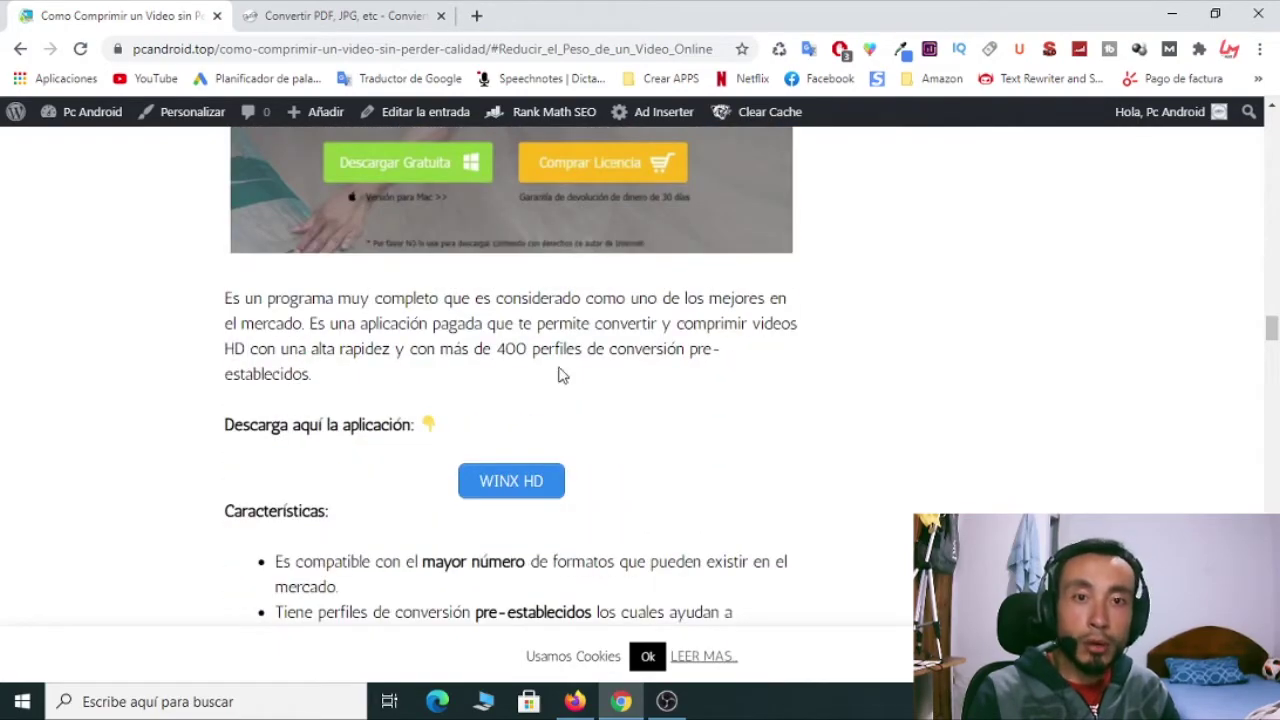
{"action": "scroll", "coordinate": [560, 374], "scroll_direction": "down", "scroll_amount": 1}
{"action": "scroll", "coordinate": [820, 369], "scroll_direction": "down", "scroll_amount": 5}
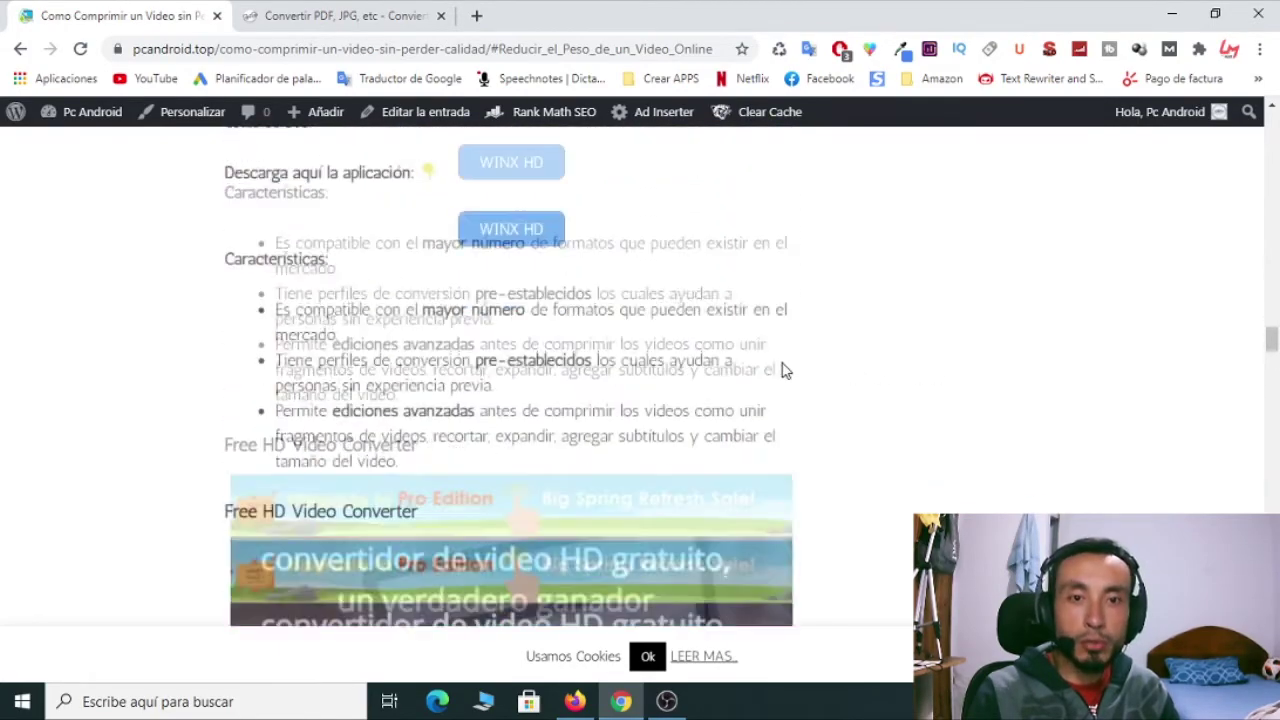
{"action": "scroll", "coordinate": [780, 370], "scroll_direction": "down", "scroll_amount": 10}
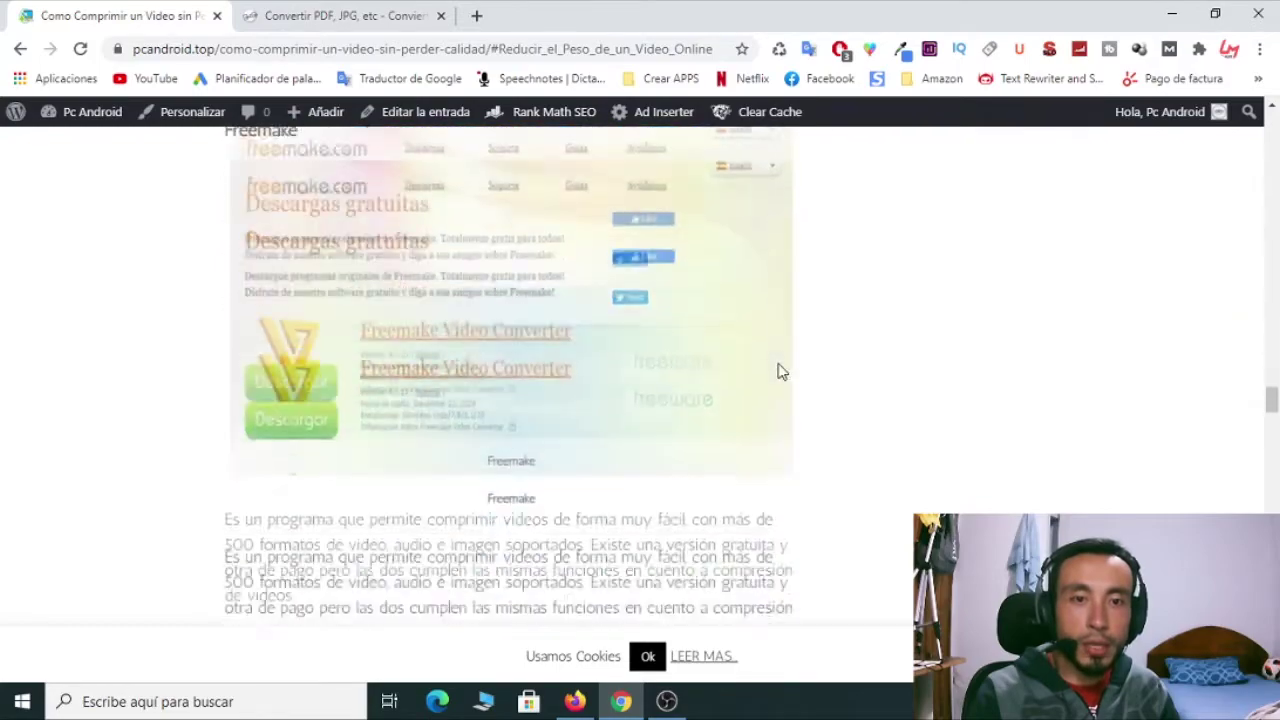
{"action": "scroll", "coordinate": [781, 371], "scroll_direction": "down", "scroll_amount": 8}
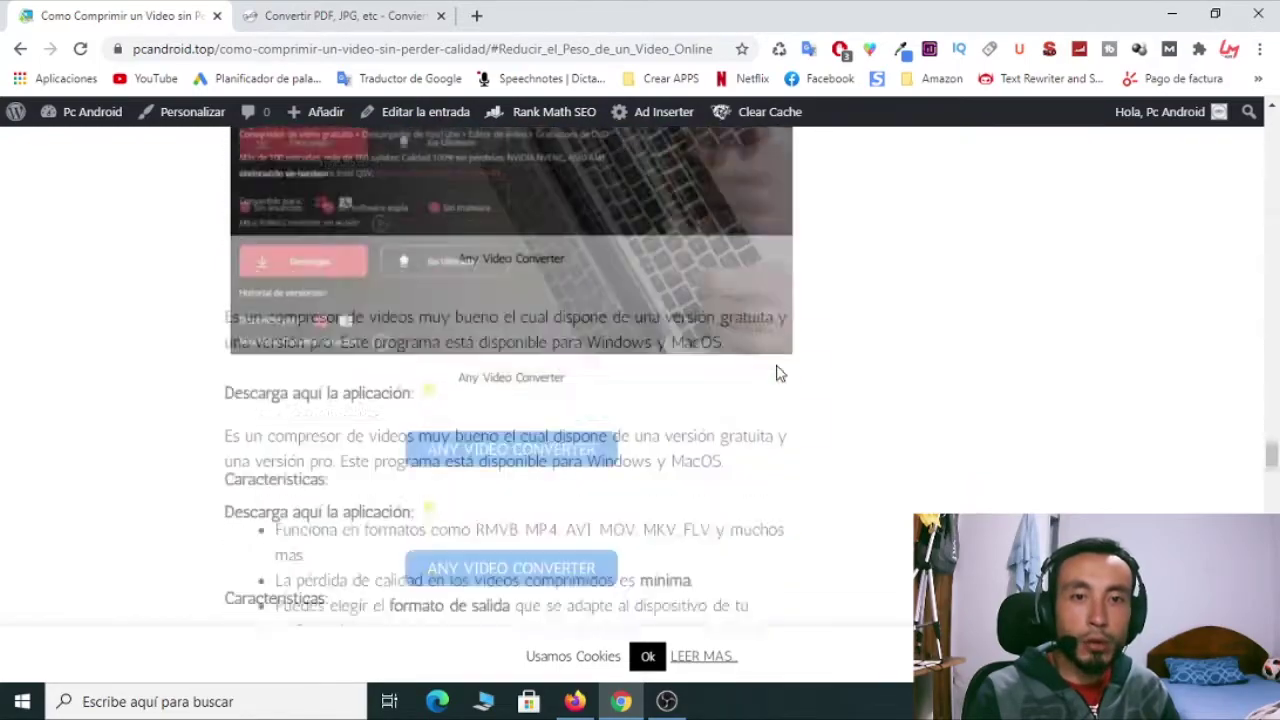
{"action": "scroll", "coordinate": [776, 372], "scroll_direction": "down", "scroll_amount": 6}
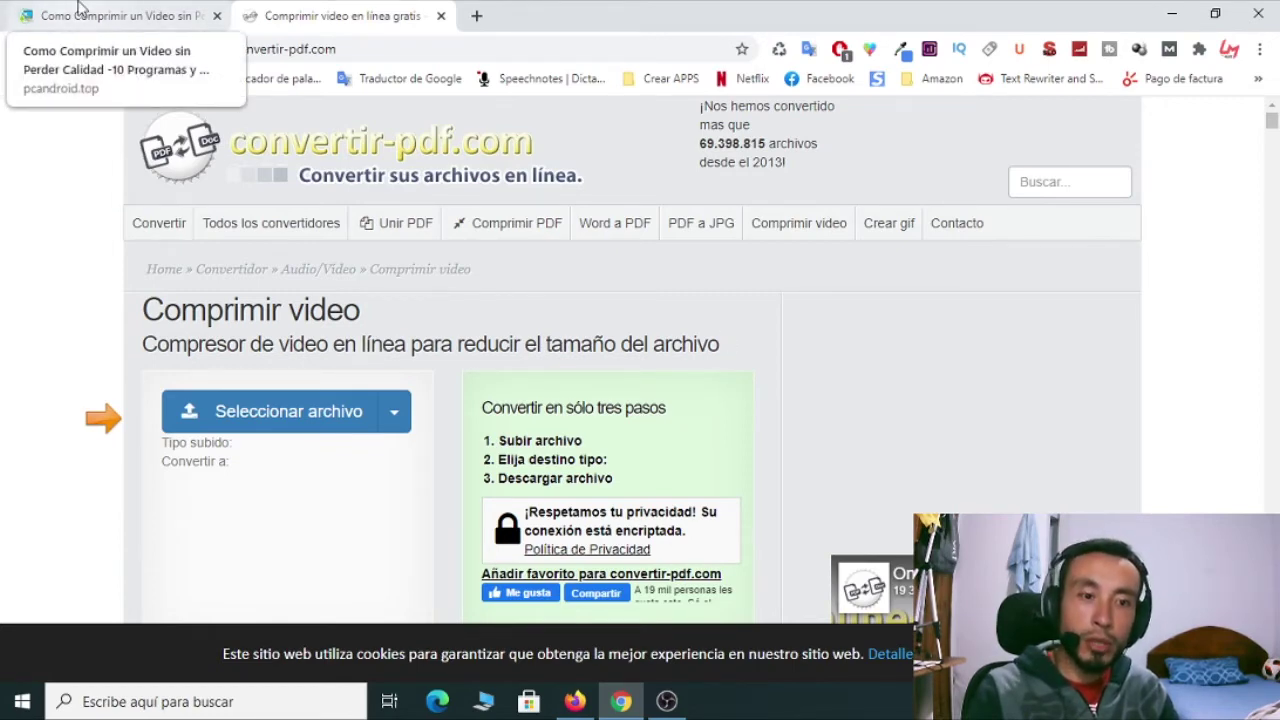
Upload the "Cómo Abrir Archivos ISO Montar Imagen ISO Windows 7" video from the Escritorio folder to the convertir-pdf.com video compressor.
{"action": "left_click", "coordinate": [78, 10]}
{"action": "left_click", "coordinate": [309, 12]}
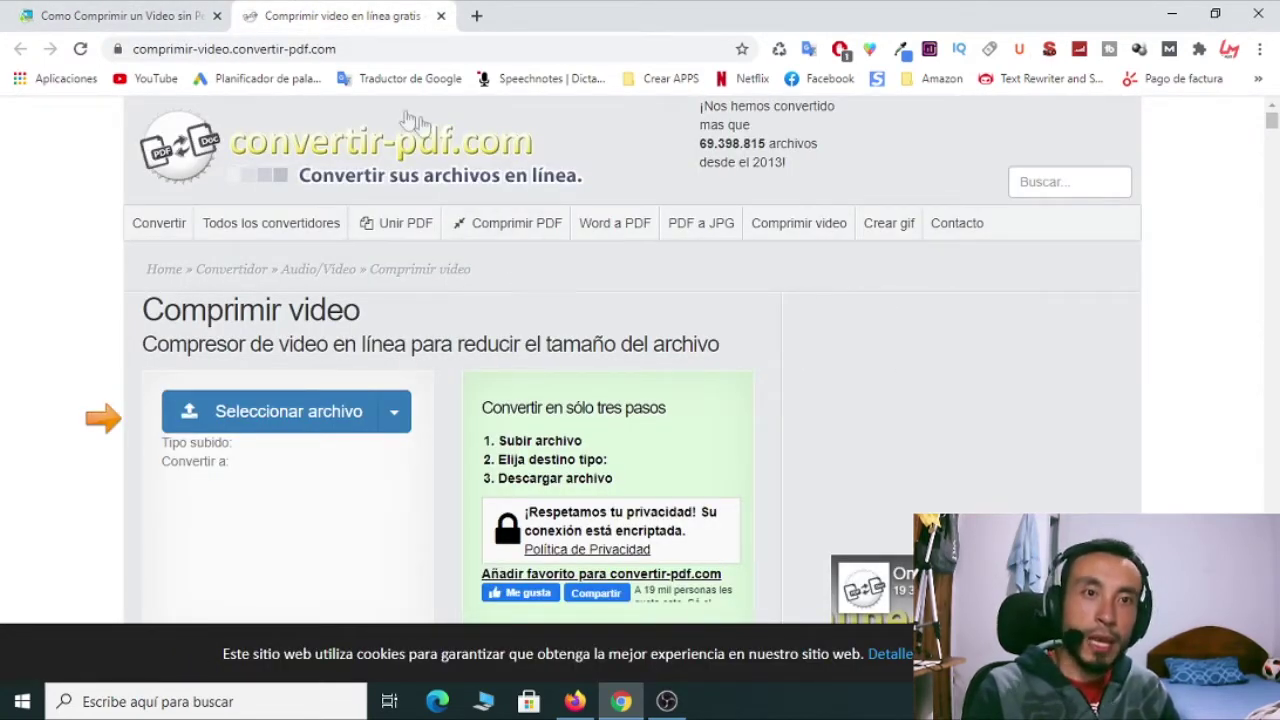
{"action": "left_click", "coordinate": [290, 423]}
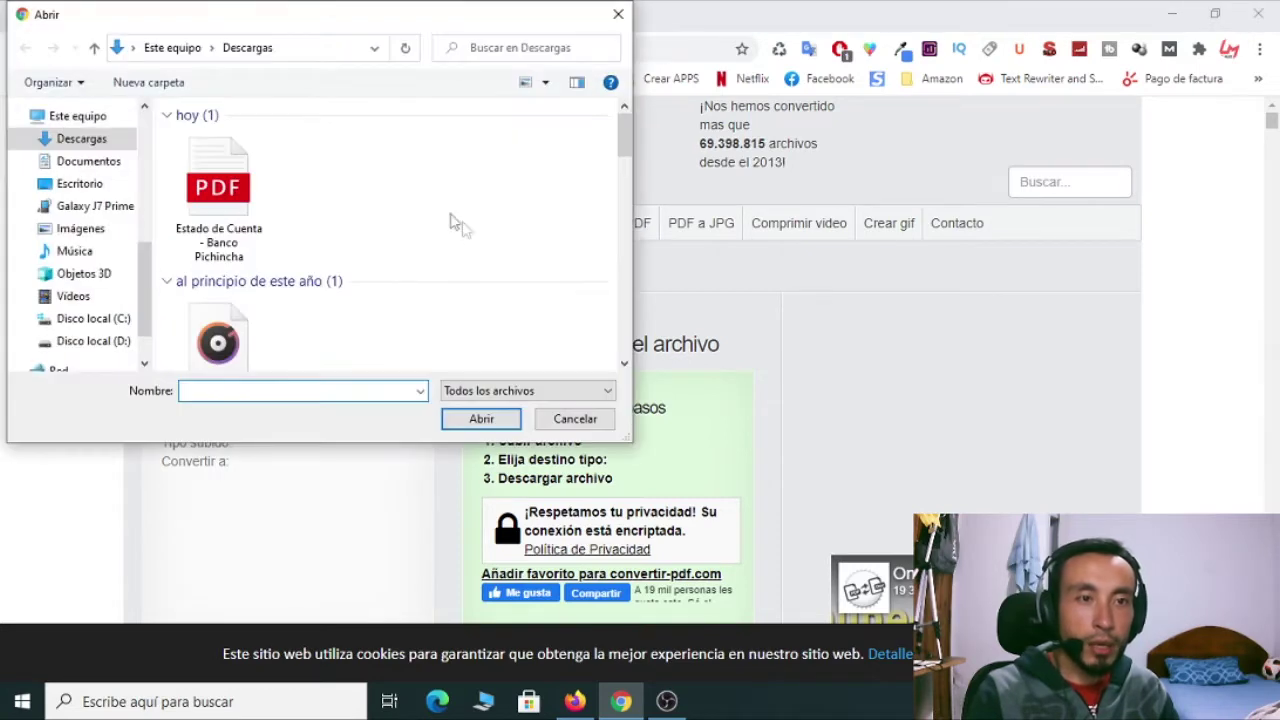
{"action": "left_click", "coordinate": [100, 184]}
{"action": "scroll", "coordinate": [489, 214], "scroll_direction": "down", "scroll_amount": 10}
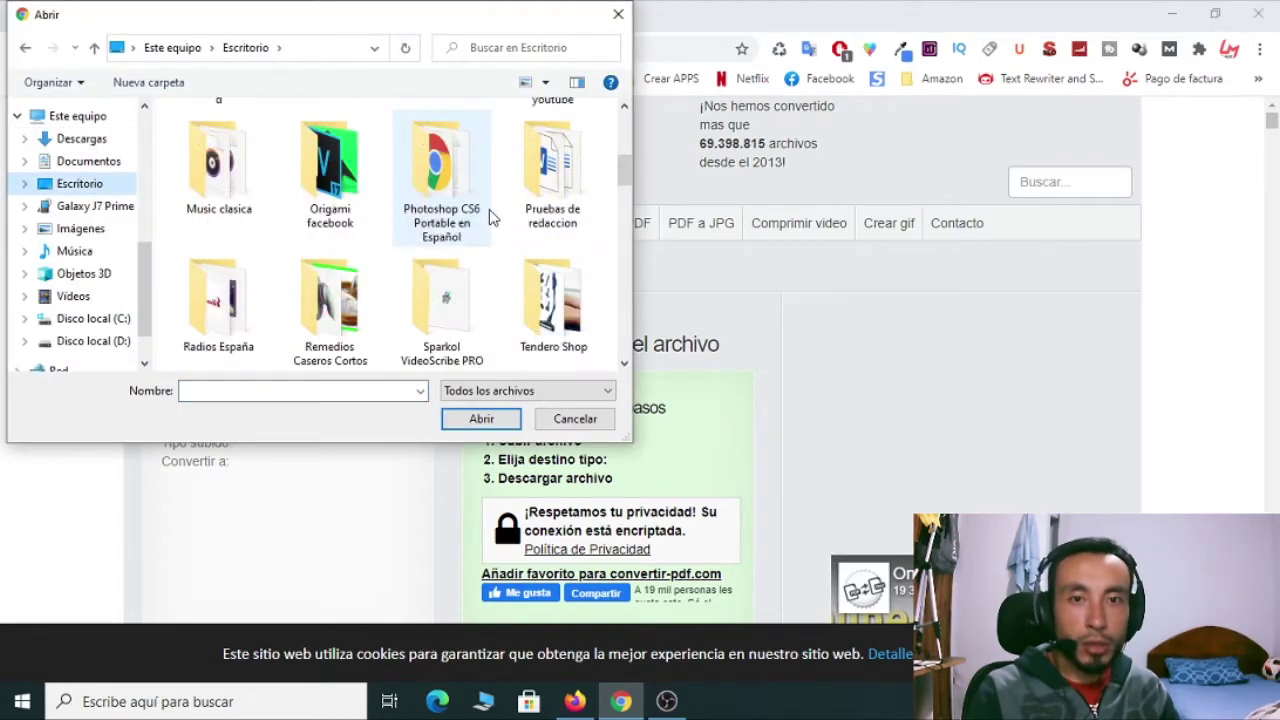
{"action": "scroll", "coordinate": [489, 209], "scroll_direction": "down", "scroll_amount": 3}
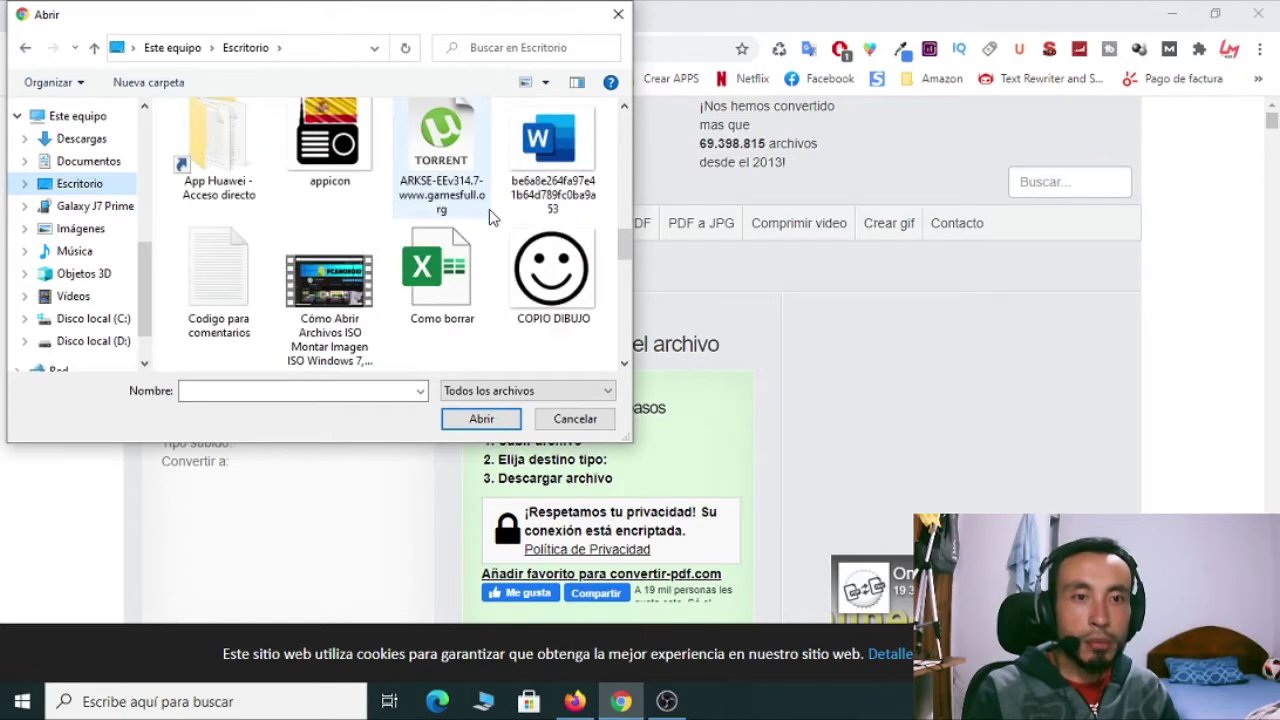
{"action": "left_click", "coordinate": [342, 291]}
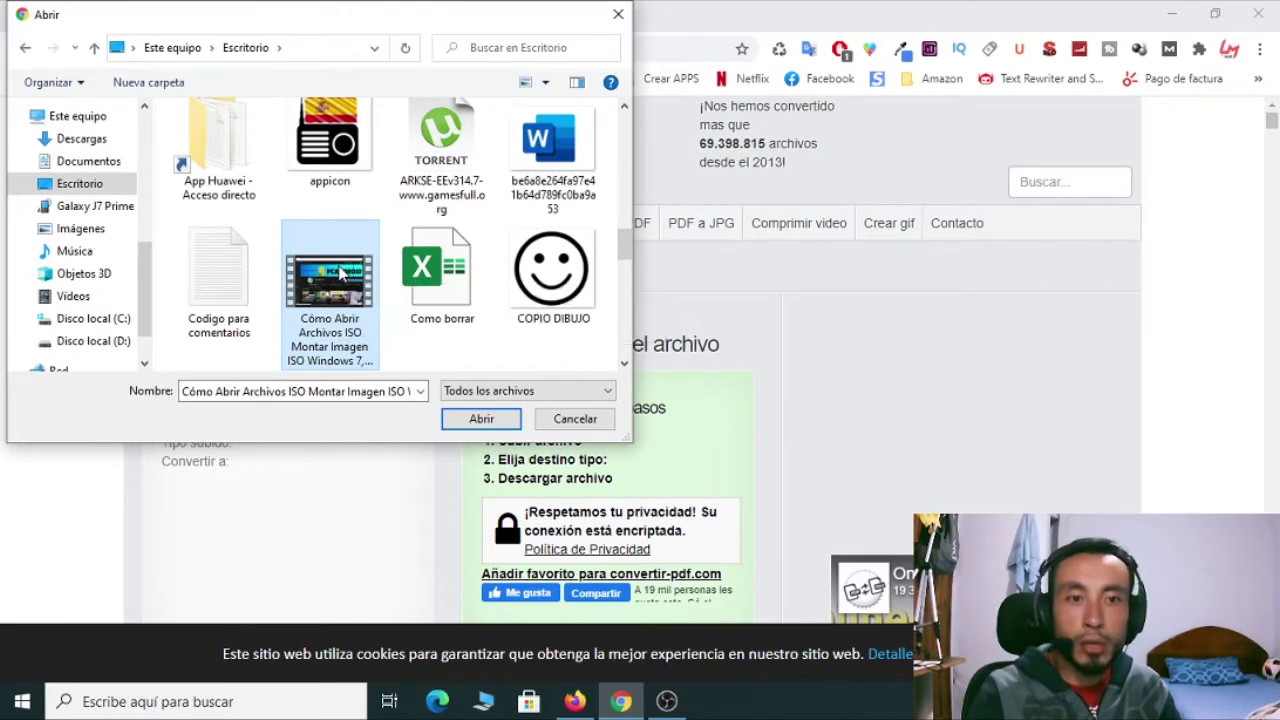
{"action": "left_click", "coordinate": [481, 418]}
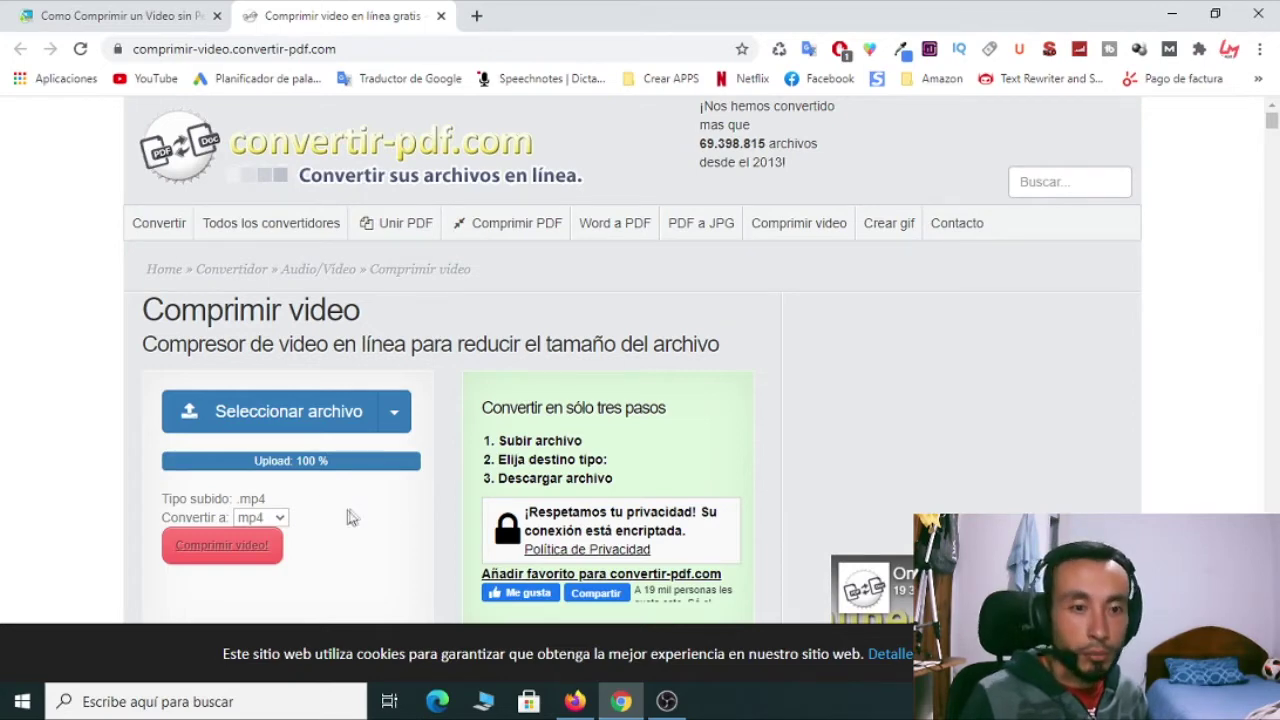
Start compressing the uploaded video with mp4 as the output format.
{"action": "scroll", "coordinate": [370, 521], "scroll_direction": "down", "scroll_amount": 1}
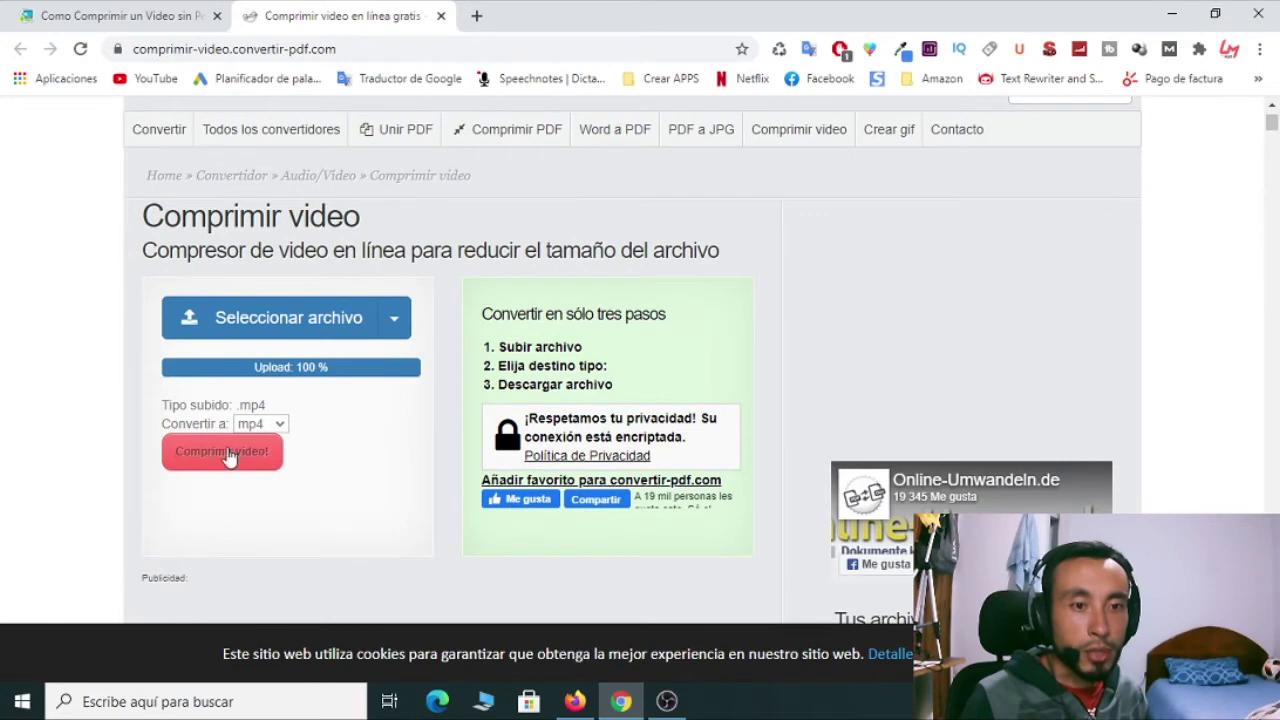
{"action": "left_click", "coordinate": [228, 455]}
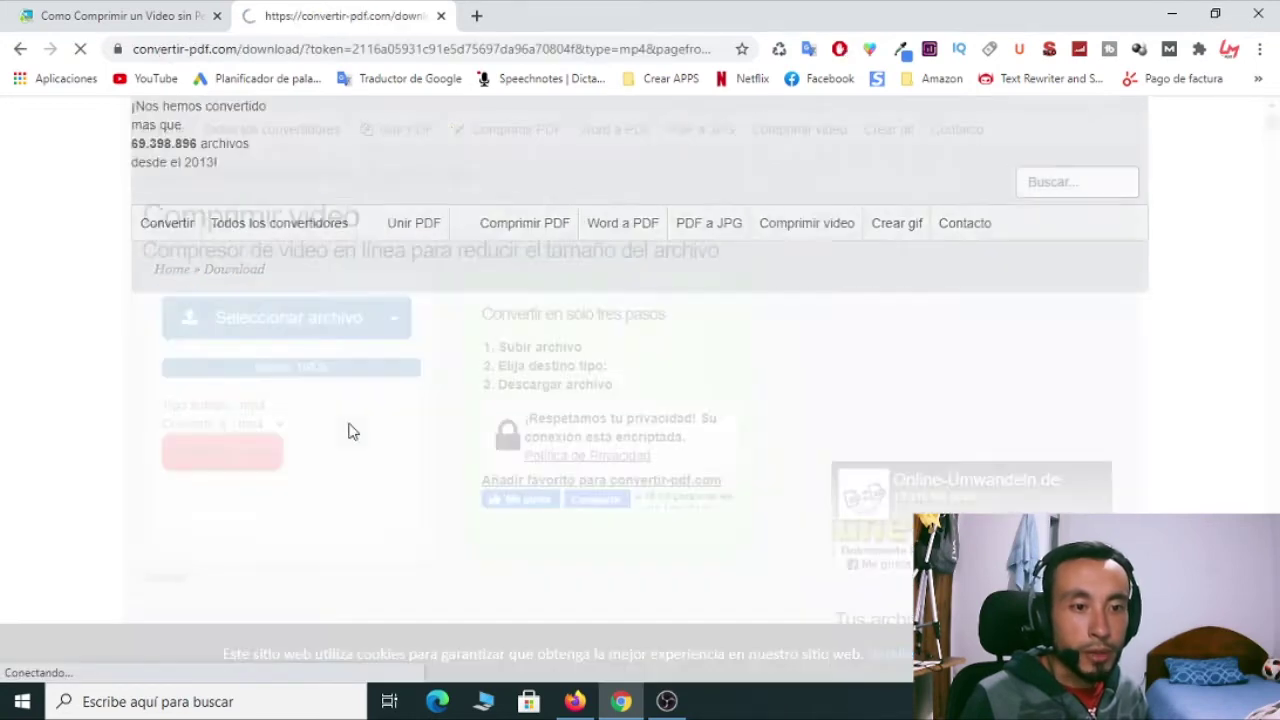
{"action": "scroll", "coordinate": [949, 417], "scroll_direction": "down", "scroll_amount": 2}
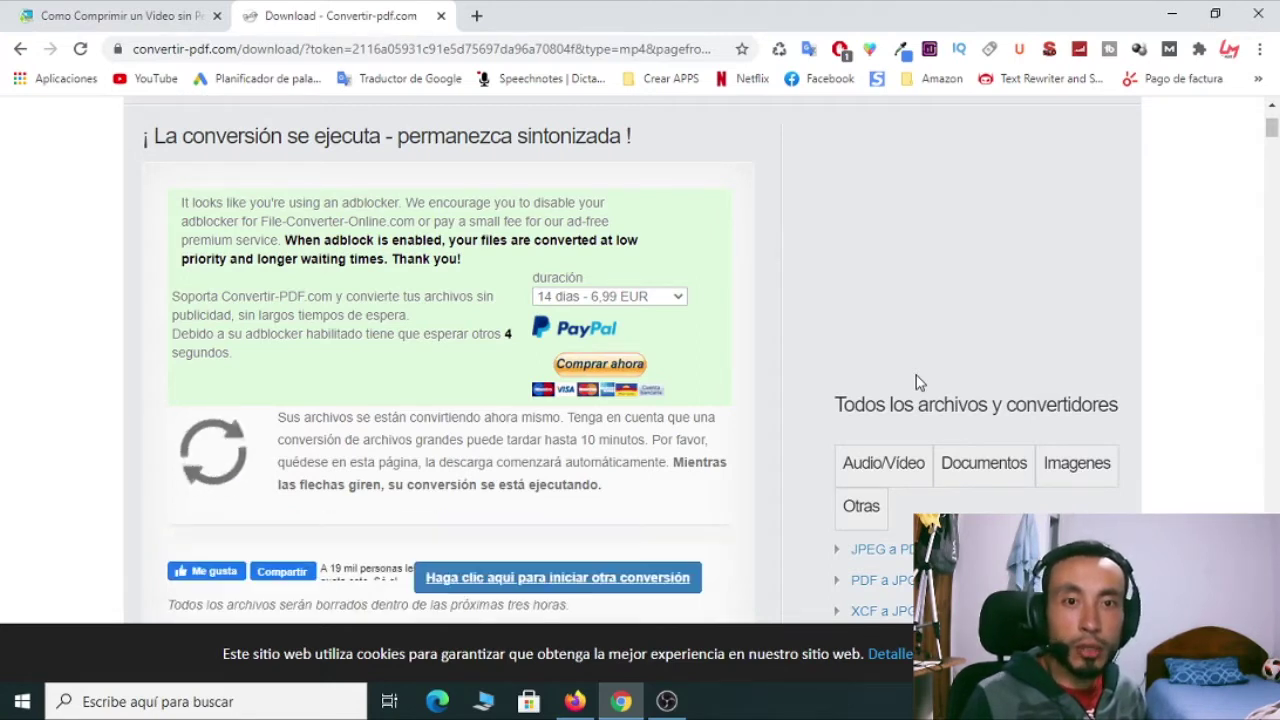
Follow the conversion progress on the download page and look over the page's ratings and comments.
{"action": "scroll", "coordinate": [903, 380], "scroll_direction": "down", "scroll_amount": 1}
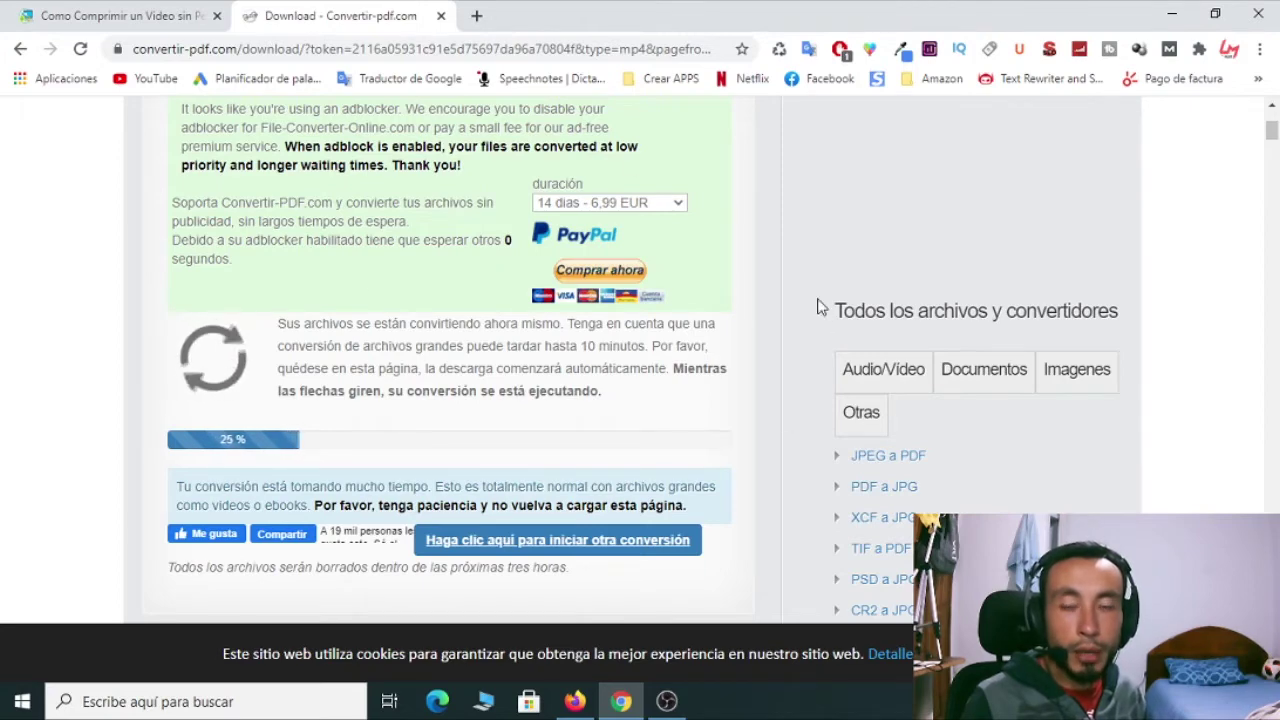
{"action": "scroll", "coordinate": [545, 250], "scroll_direction": "up", "scroll_amount": 1}
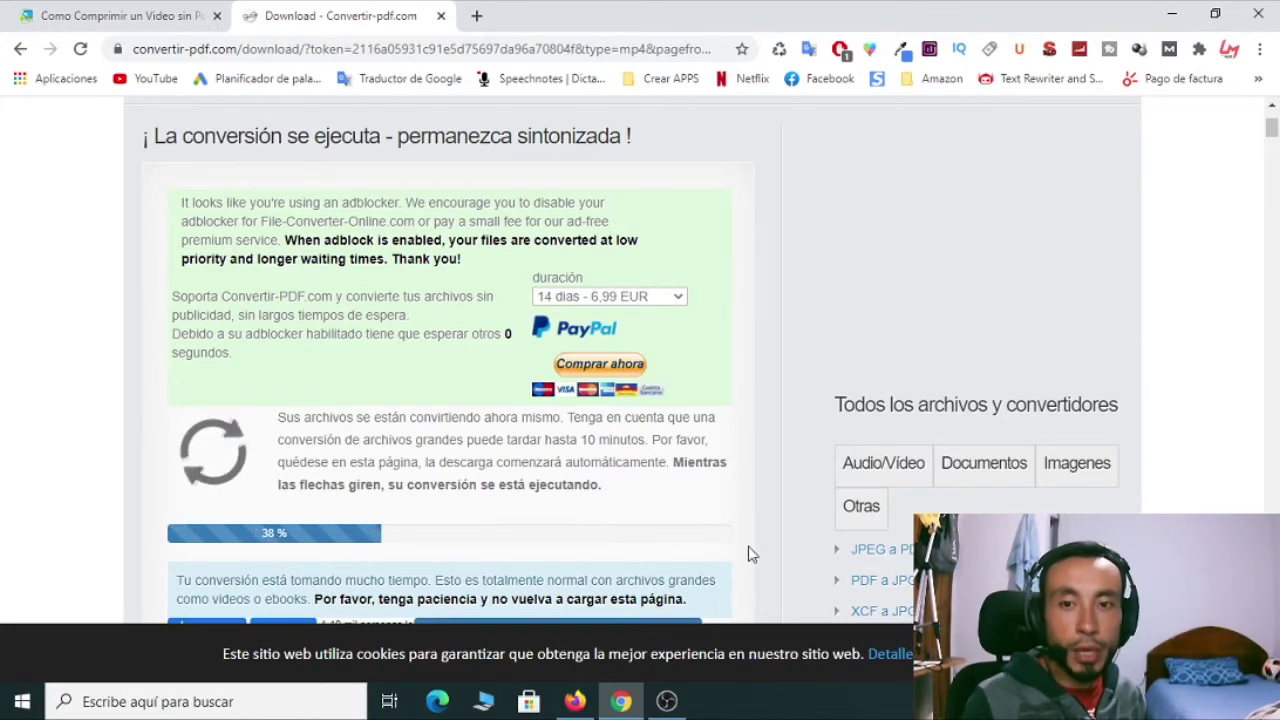
{"action": "scroll", "coordinate": [745, 553], "scroll_direction": "down", "scroll_amount": 2}
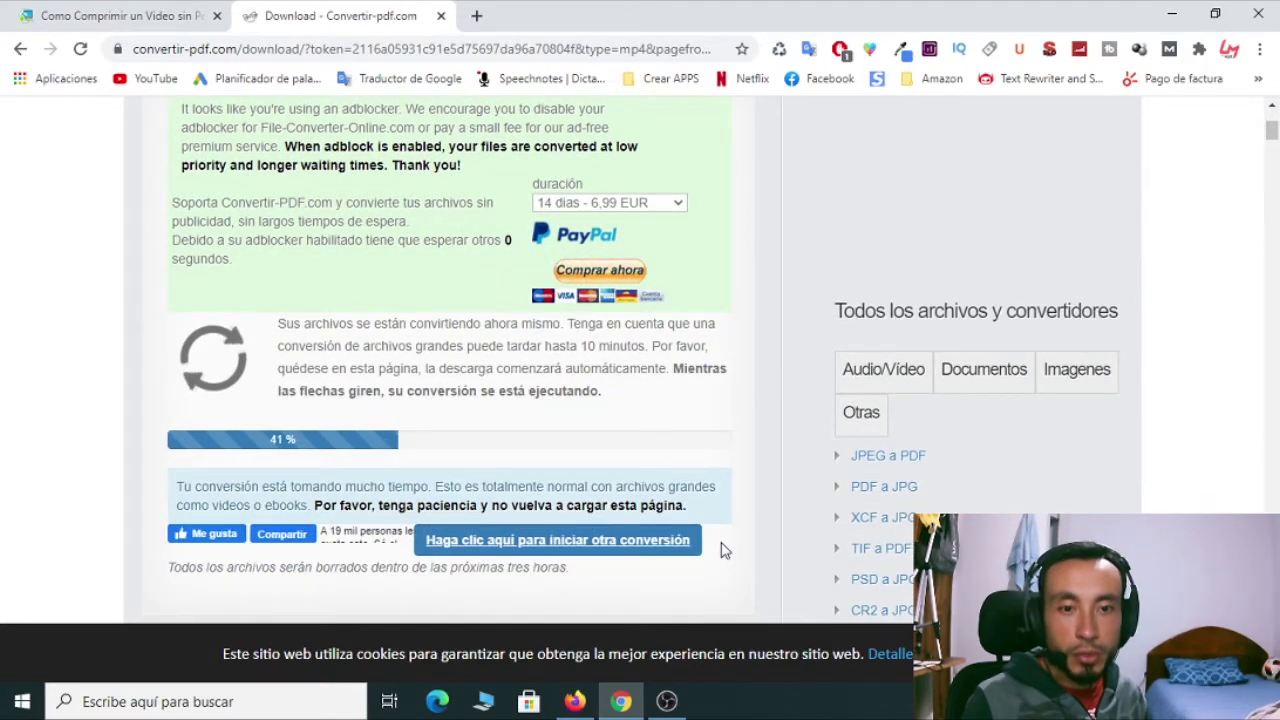
{"action": "scroll", "coordinate": [722, 549], "scroll_direction": "down", "scroll_amount": 3}
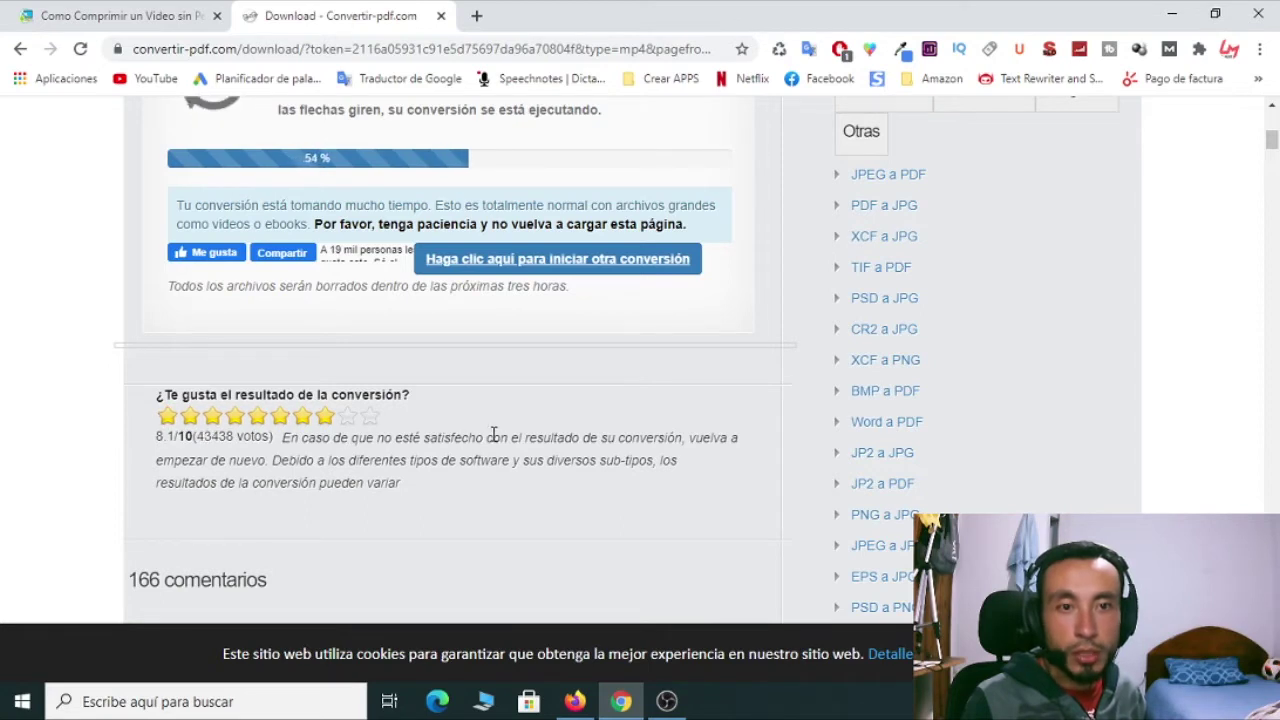
{"action": "scroll", "coordinate": [492, 436], "scroll_direction": "up", "scroll_amount": 1}
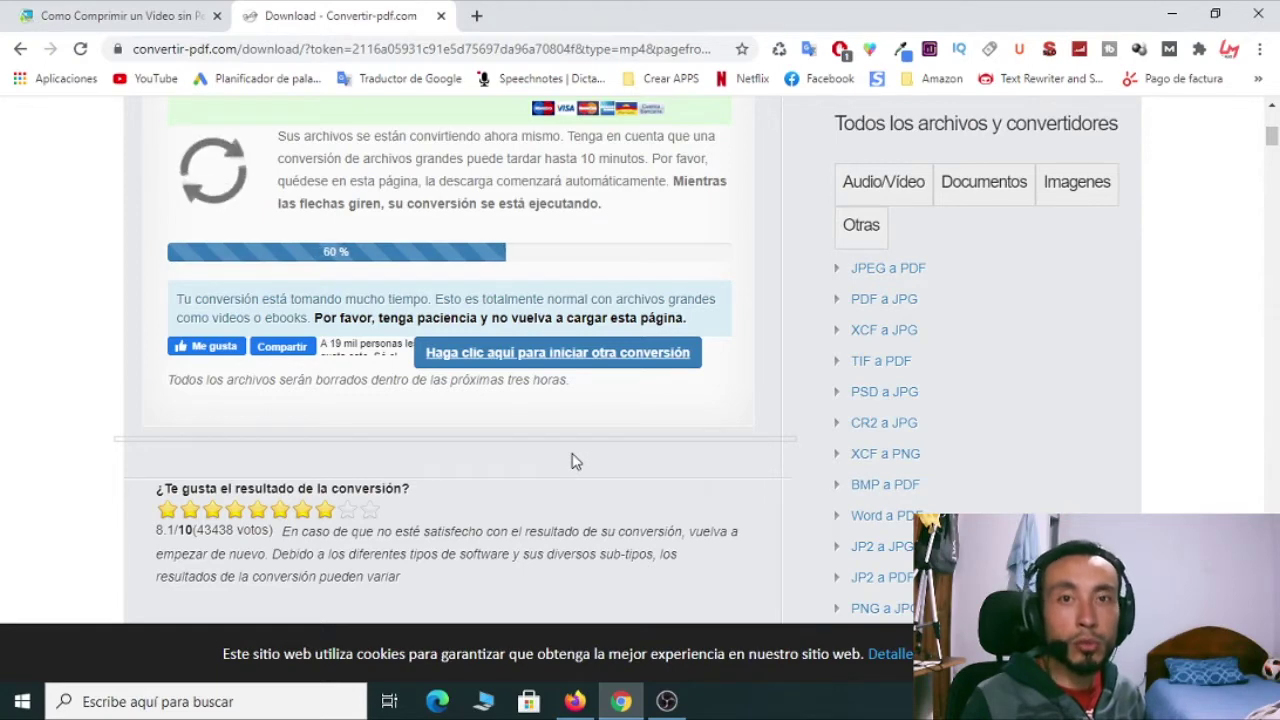
{"action": "scroll", "coordinate": [573, 461], "scroll_direction": "down", "scroll_amount": 3}
{"action": "scroll", "coordinate": [573, 461], "scroll_direction": "down", "scroll_amount": 2}
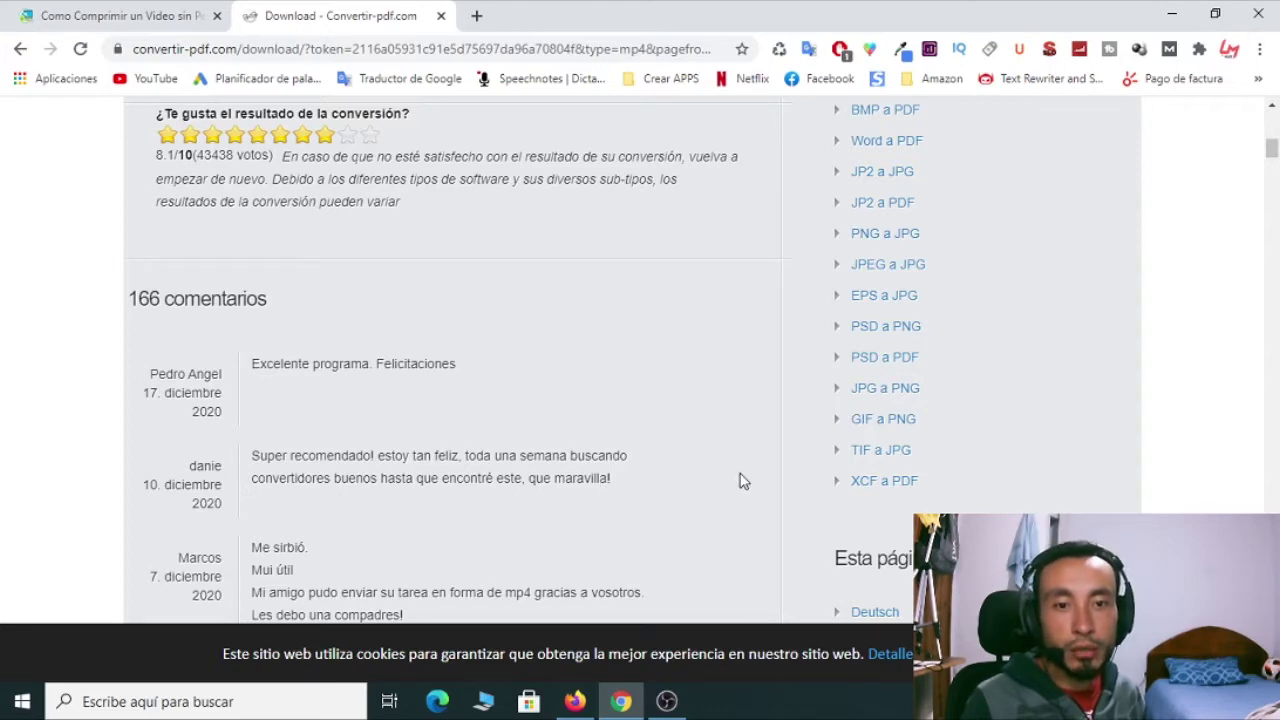
{"action": "scroll", "coordinate": [742, 481], "scroll_direction": "up", "scroll_amount": 3}
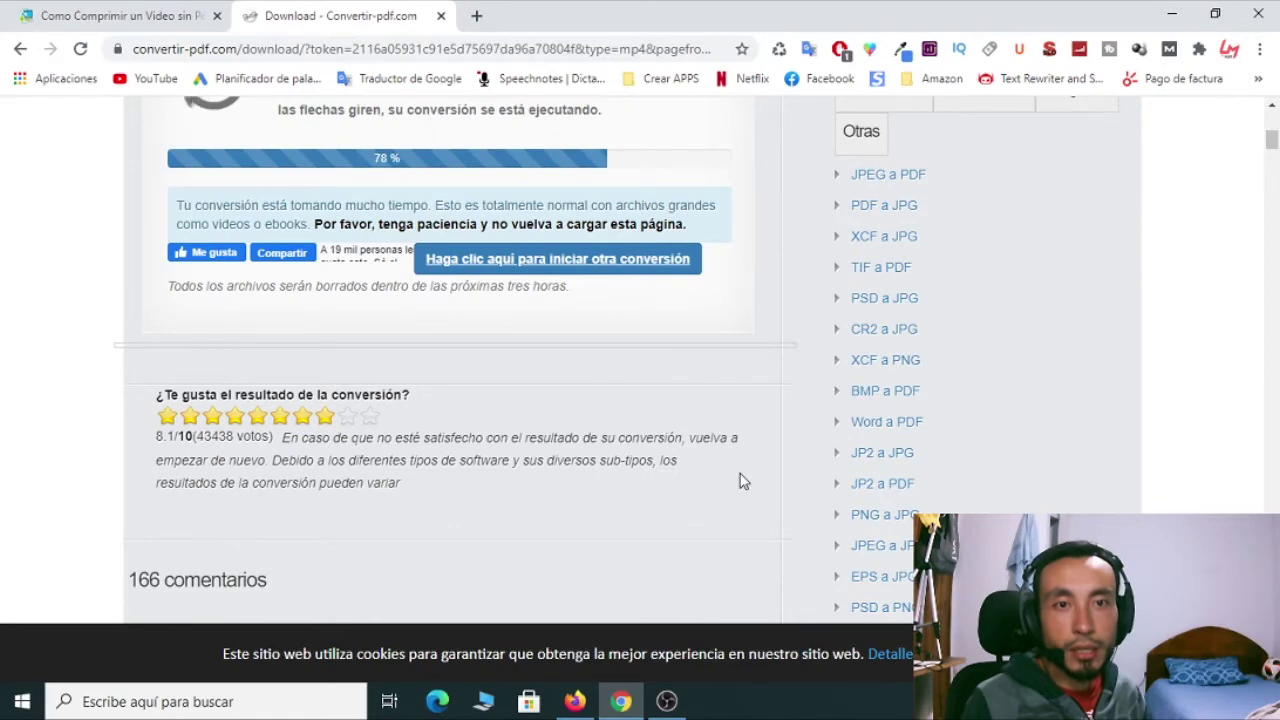
{"action": "scroll", "coordinate": [742, 481], "scroll_direction": "up", "scroll_amount": 3}
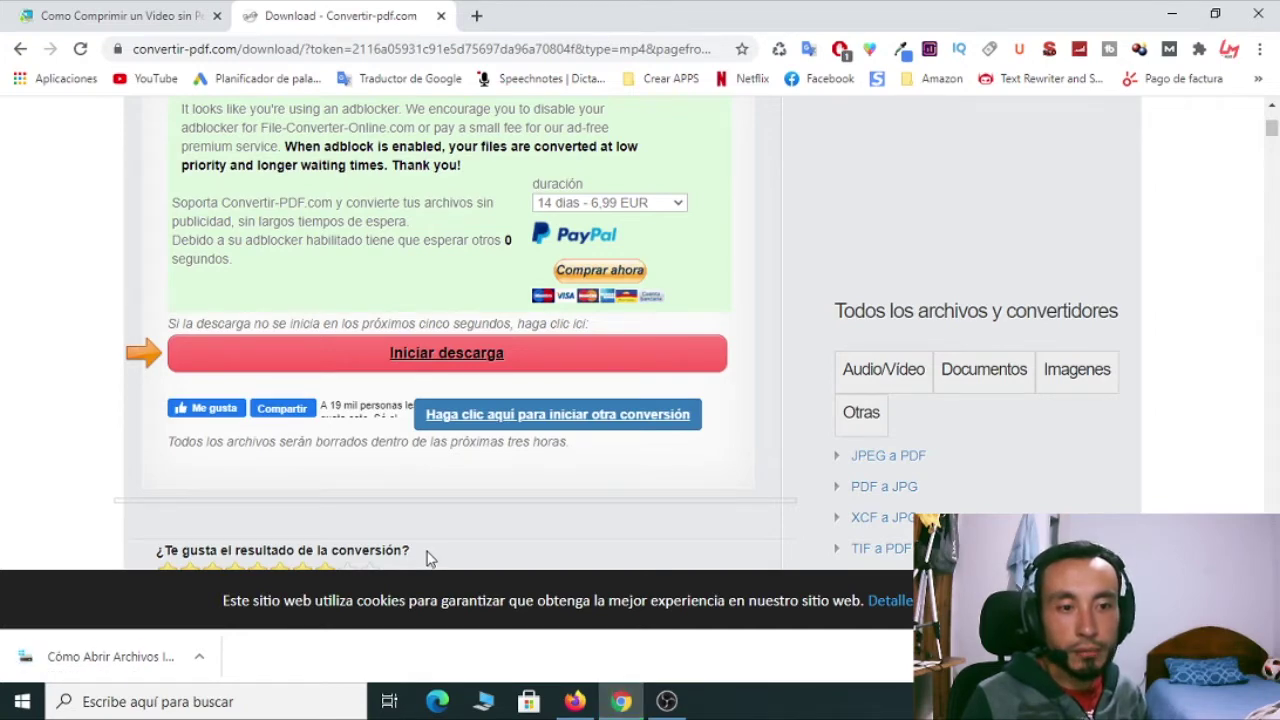
Show the downloaded compressed video in its folder and move it to the desktop beside the original video.
{"action": "left_click", "coordinate": [197, 659]}
{"action": "left_click", "coordinate": [298, 594]}
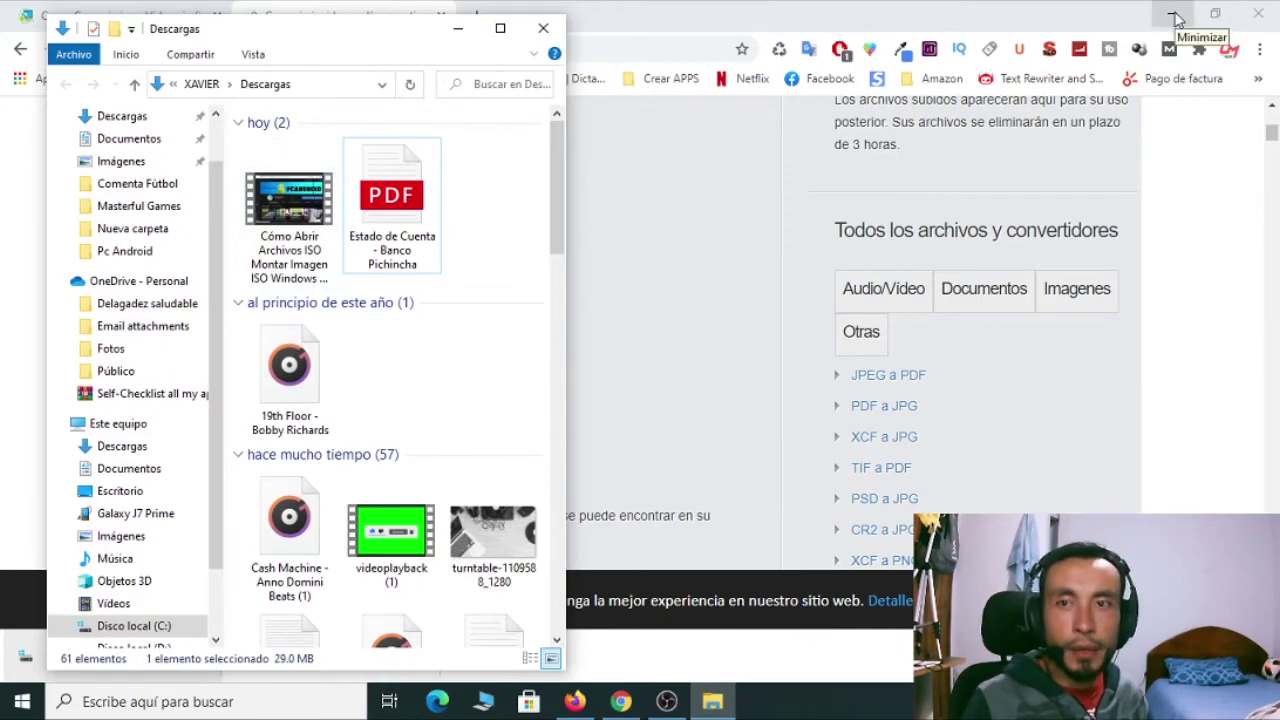
{"action": "left_click", "coordinate": [1175, 20]}
{"action": "left_click_drag", "start_coordinate": [293, 226], "coordinate": [757, 366]}
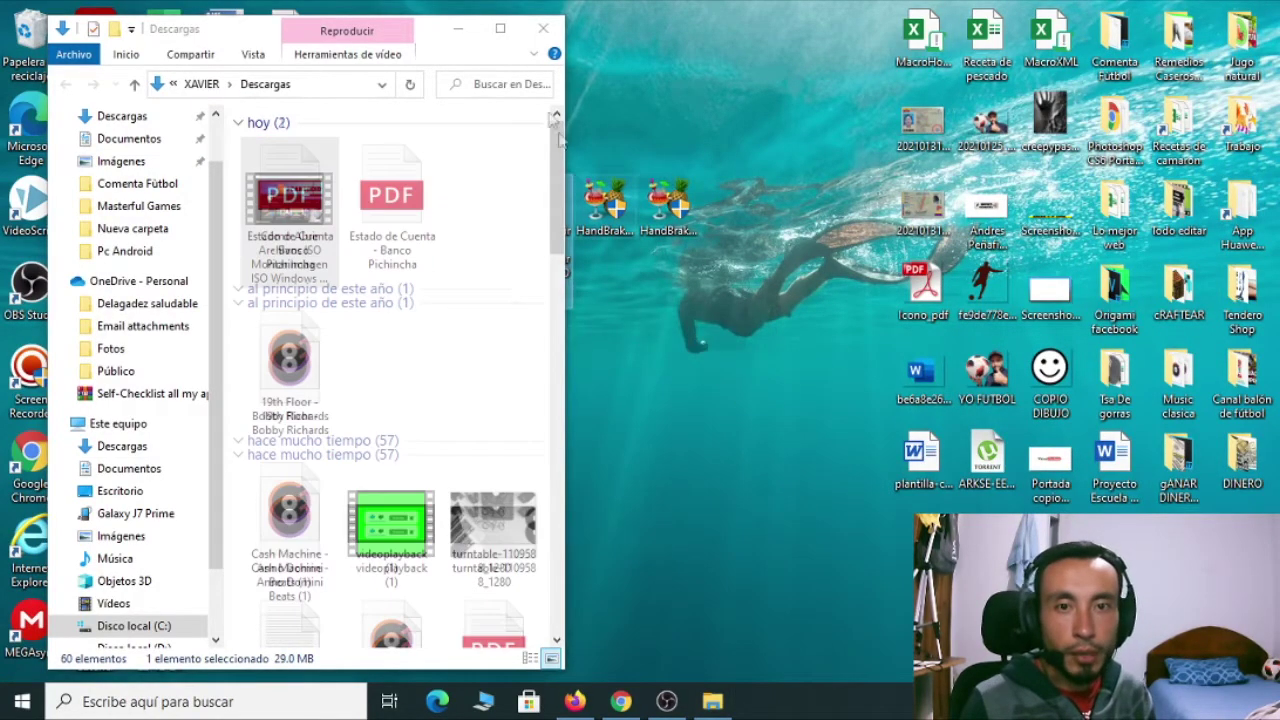
{"action": "left_click", "coordinate": [543, 28]}
{"action": "left_click_drag", "start_coordinate": [735, 296], "coordinate": [485, 211]}
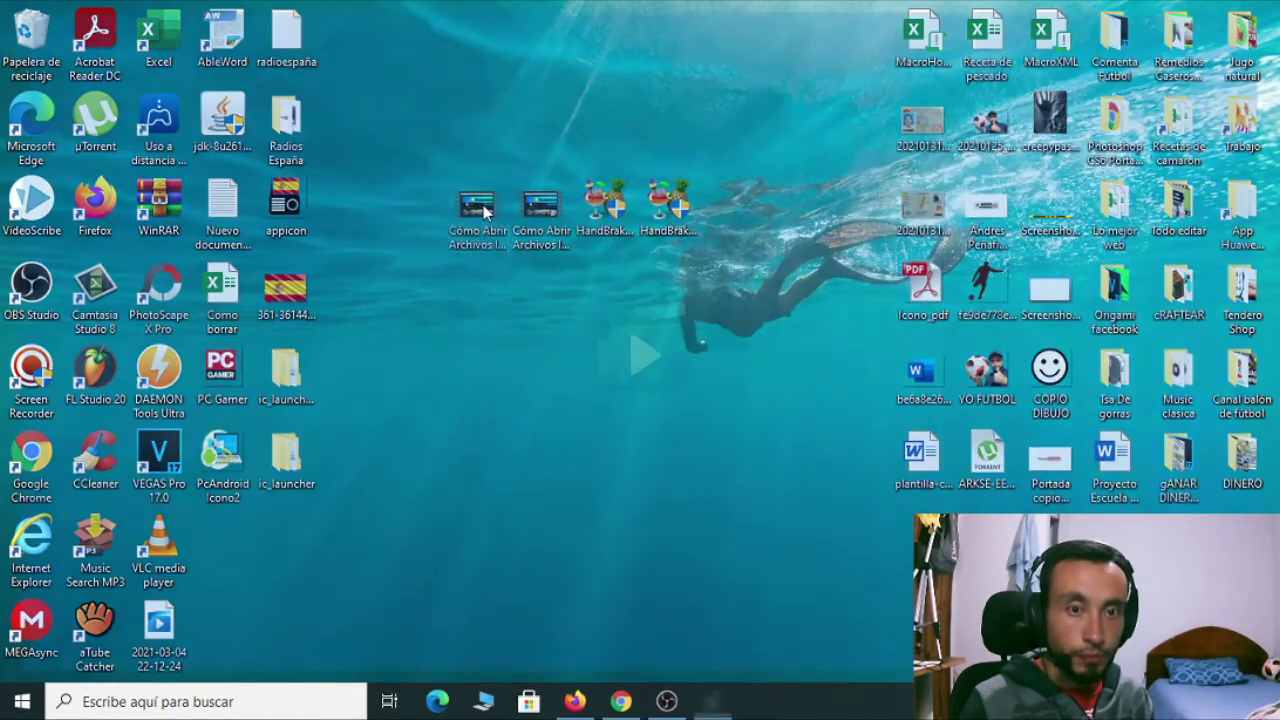
Play the compressed video from the desktop with the volume set to 19 to check its quality.
{"action": "double_click", "coordinate": [483, 205]}
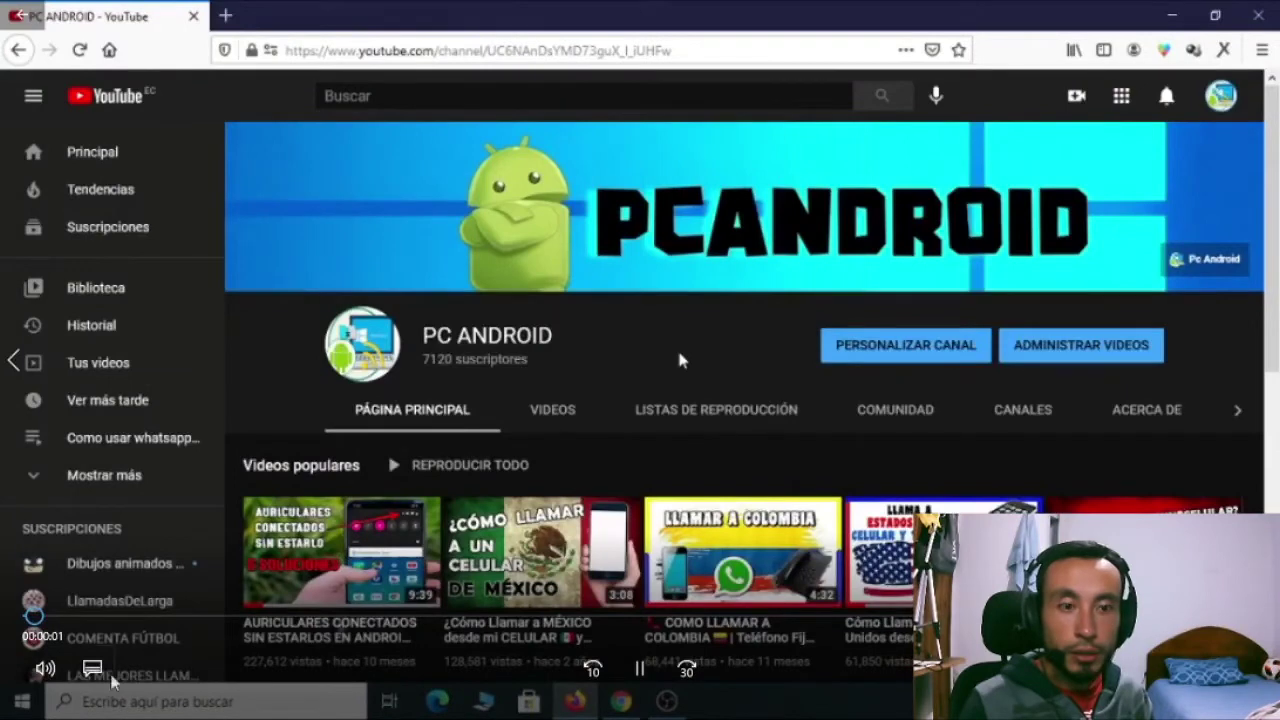
{"action": "left_click", "coordinate": [640, 668]}
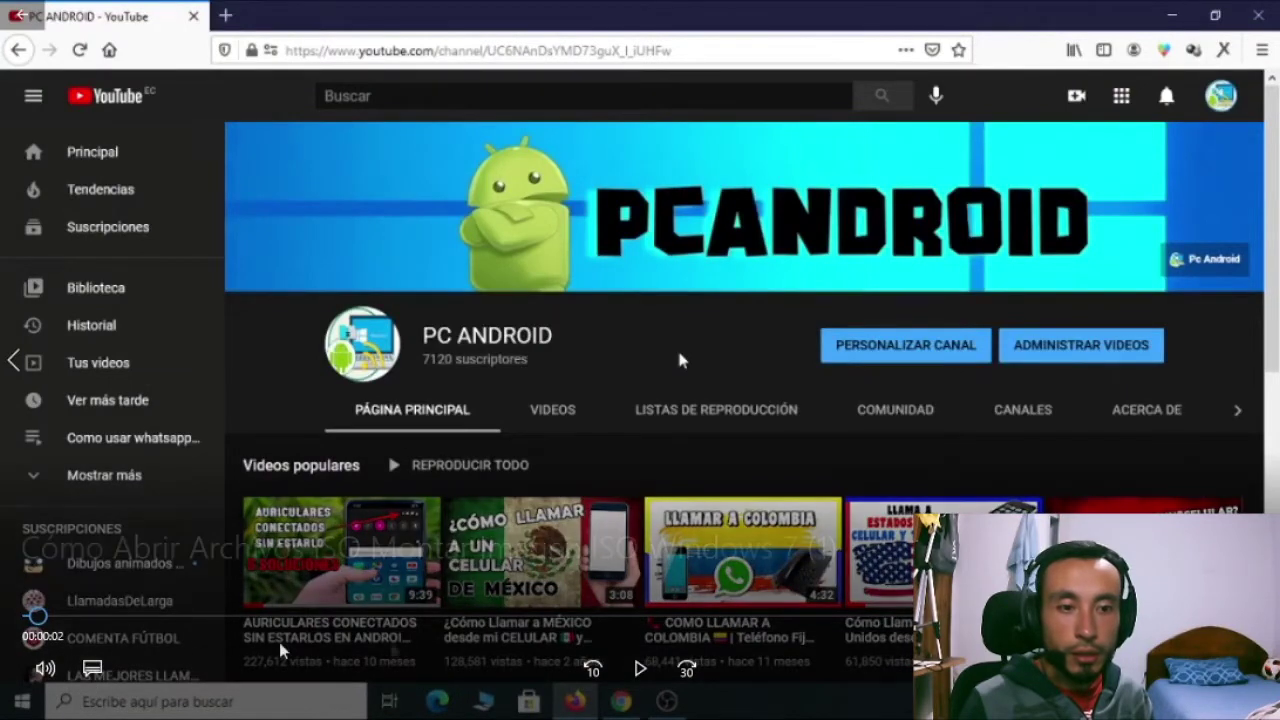
{"action": "left_click", "coordinate": [46, 670]}
{"action": "left_click_drag", "start_coordinate": [230, 607], "coordinate": [75, 607]}
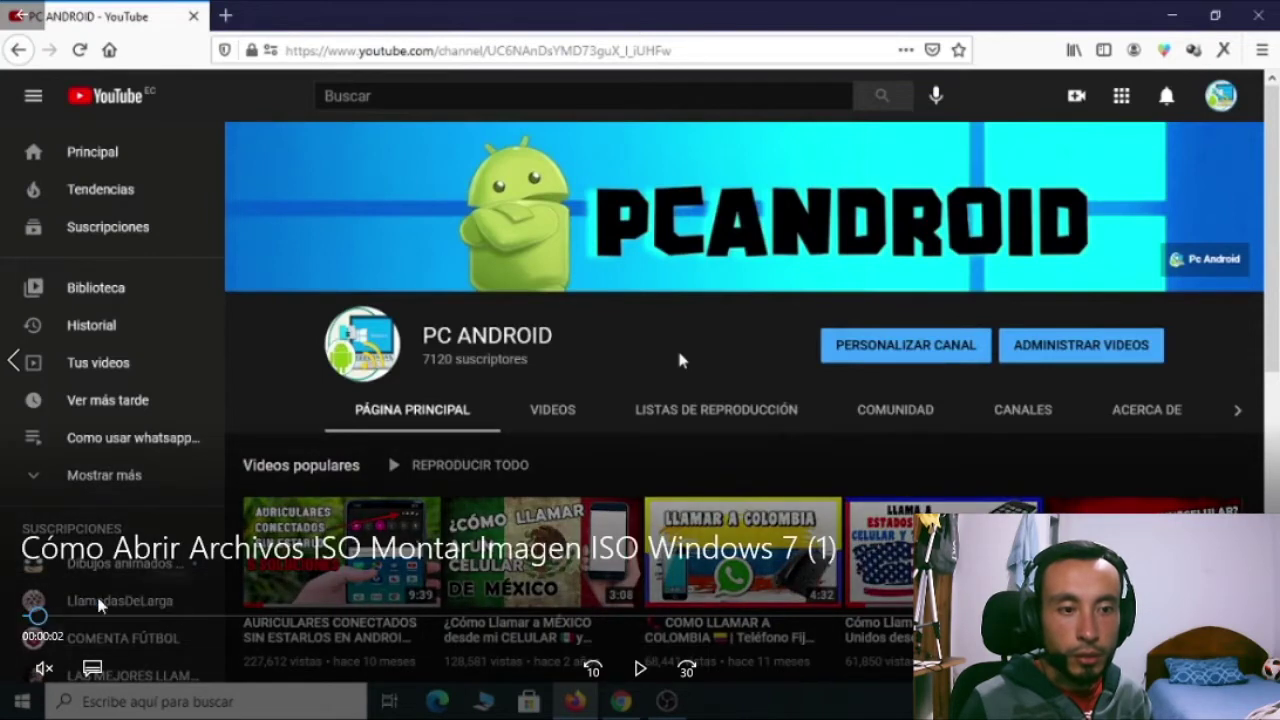
{"action": "left_click", "coordinate": [44, 668]}
{"action": "left_click", "coordinate": [106, 607]}
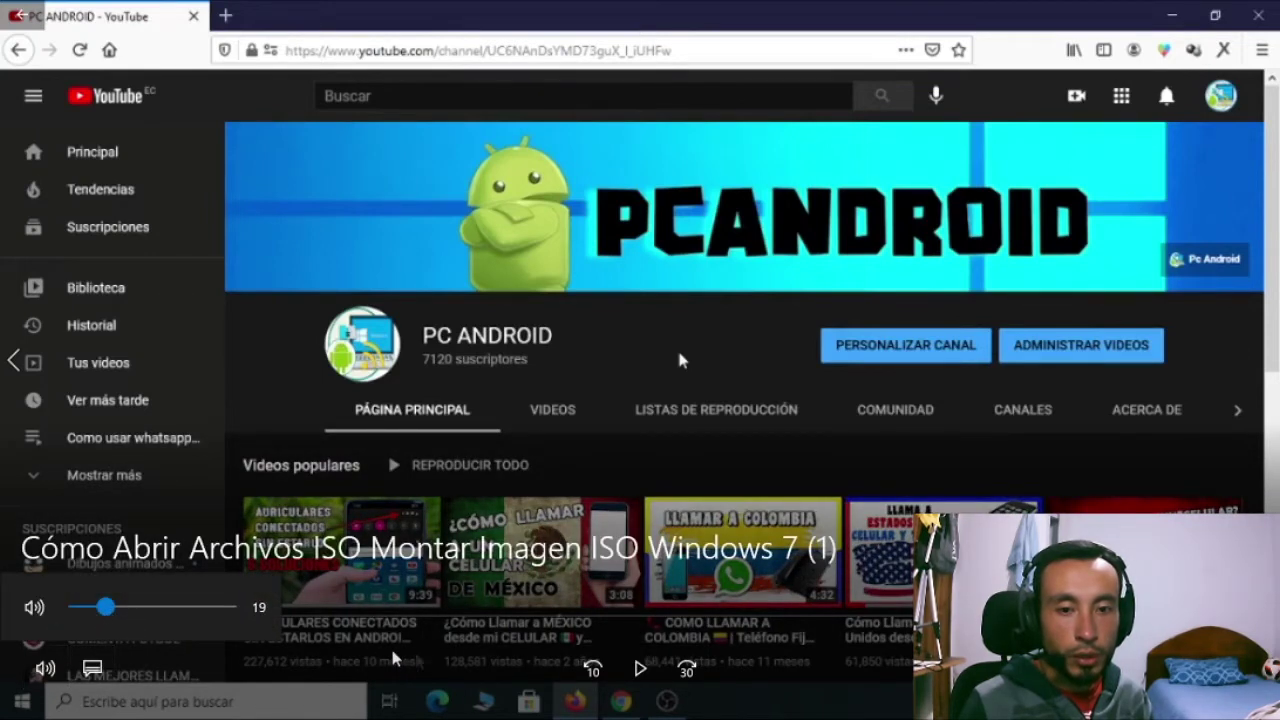
{"action": "left_click", "coordinate": [640, 668]}
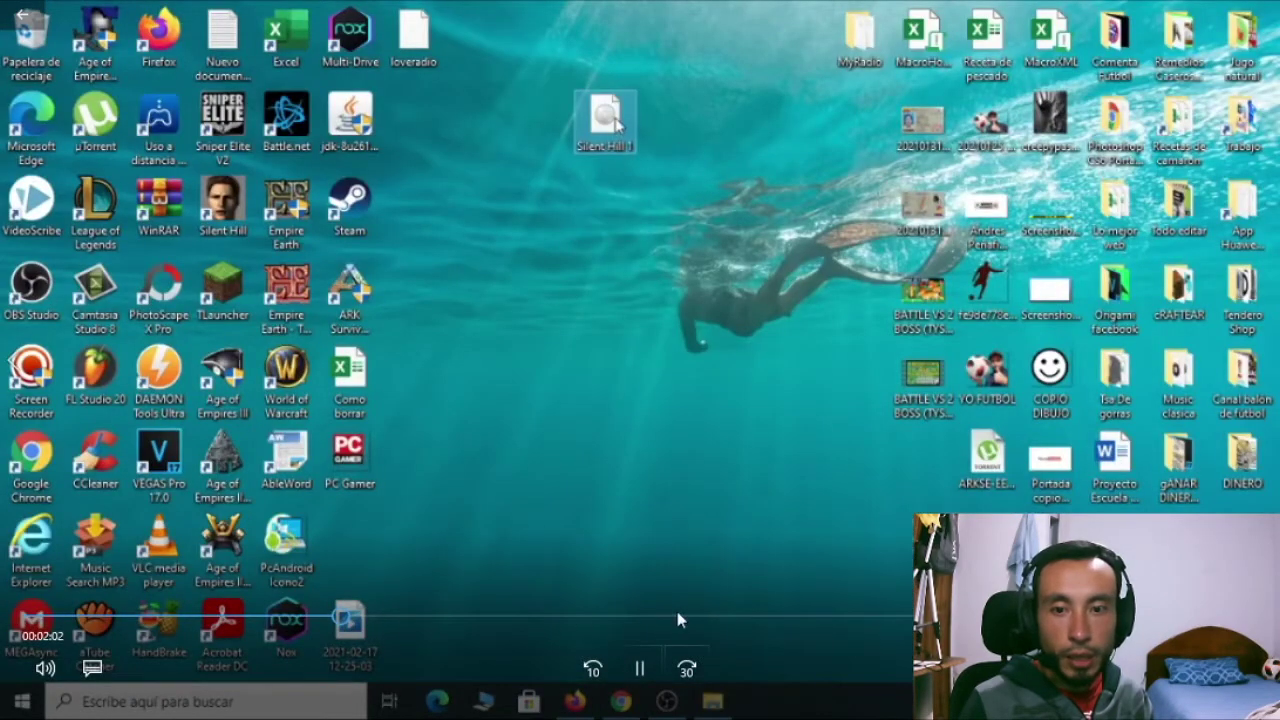
Skip through the compressed video, then play the original from the desktop and skip through it to compare their quality.
{"action": "left_click_drag", "start_coordinate": [677, 618], "coordinate": [633, 620]}
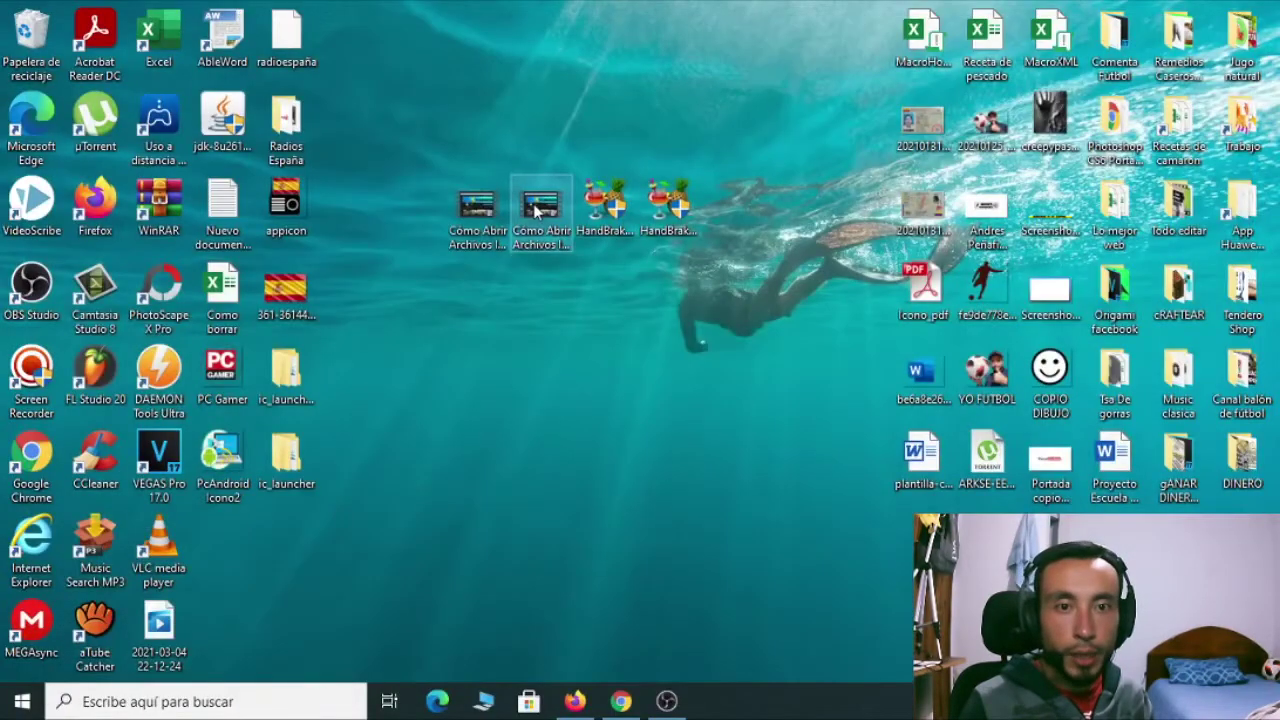
{"action": "double_click", "coordinate": [537, 210]}
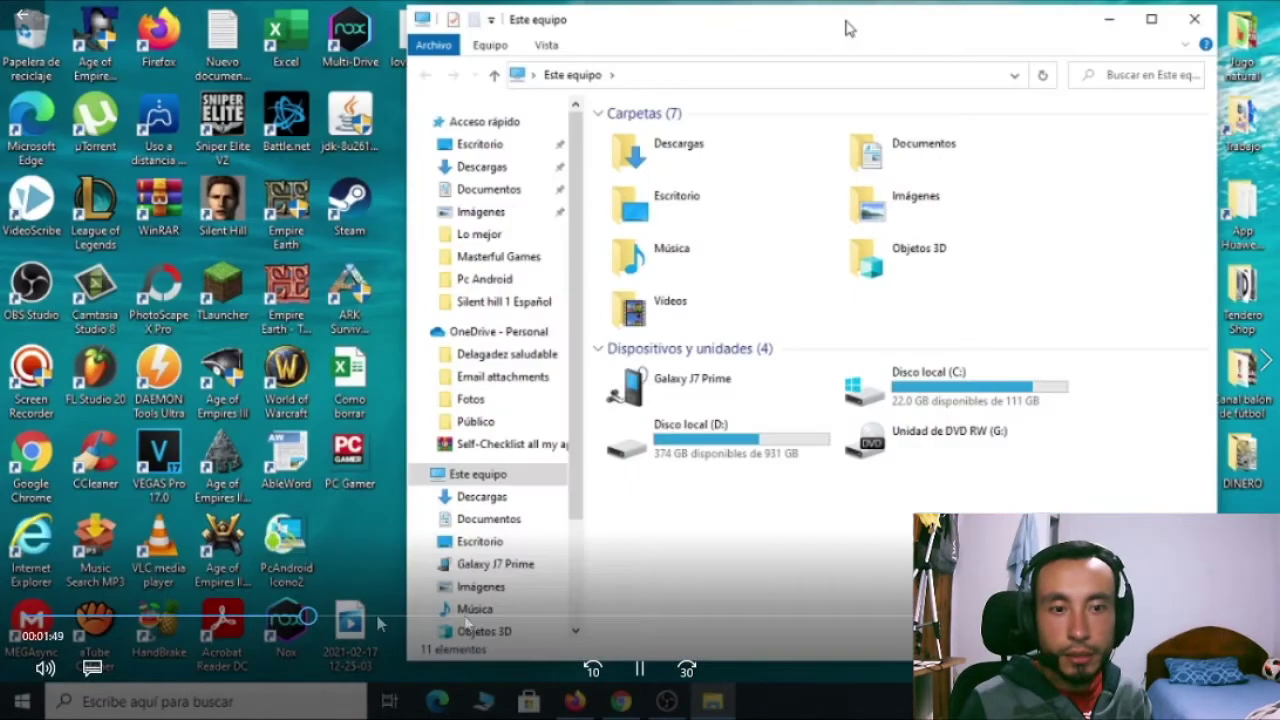
{"action": "left_click", "coordinate": [652, 620]}
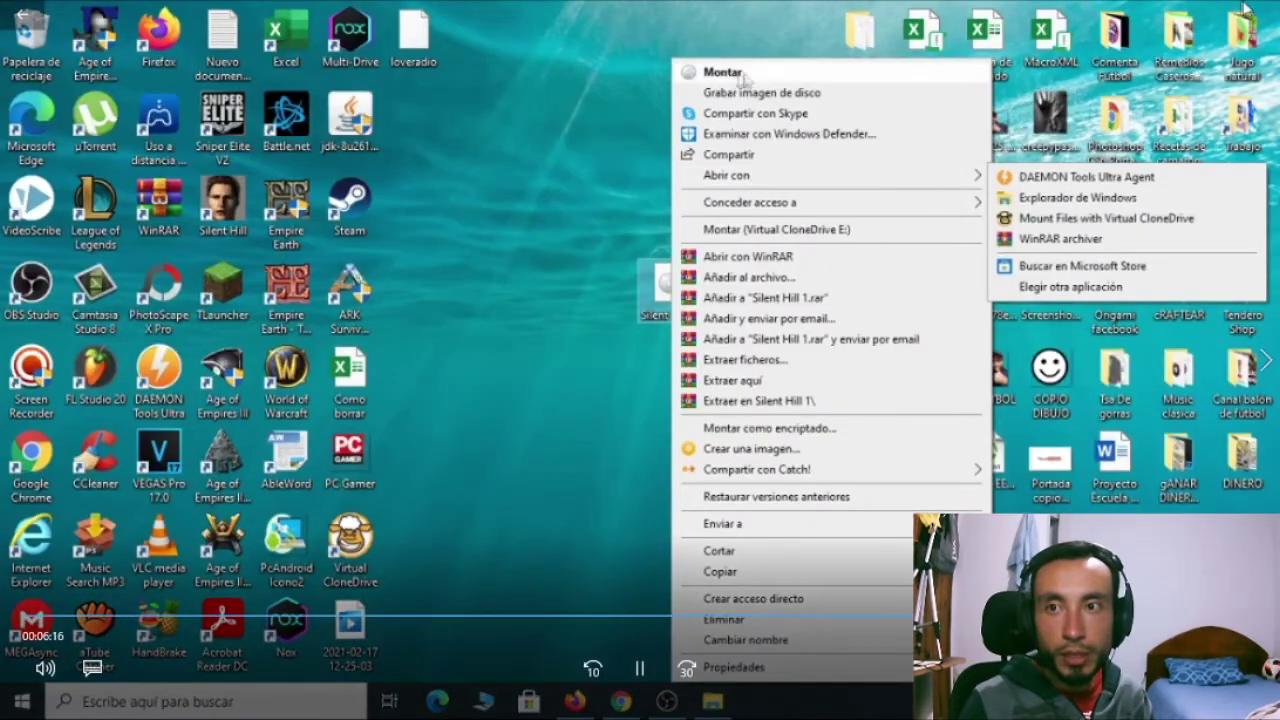
{"action": "left_click", "coordinate": [1258, 12]}
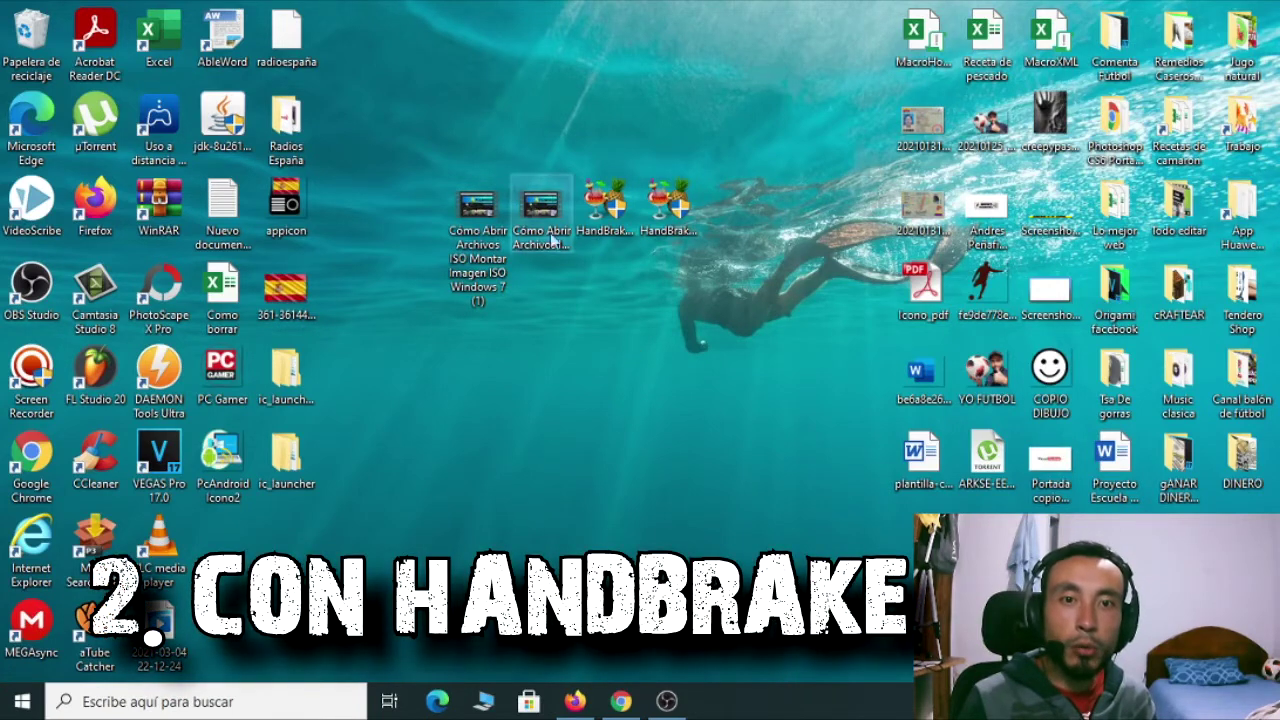
Move both videos to the upper edge of the desktop and stack the 64-bit and 32-bit HandBrake installers below them.
{"action": "left_click_drag", "start_coordinate": [437, 172], "coordinate": [559, 262]}
{"action": "left_click_drag", "start_coordinate": [488, 205], "coordinate": [476, 68]}
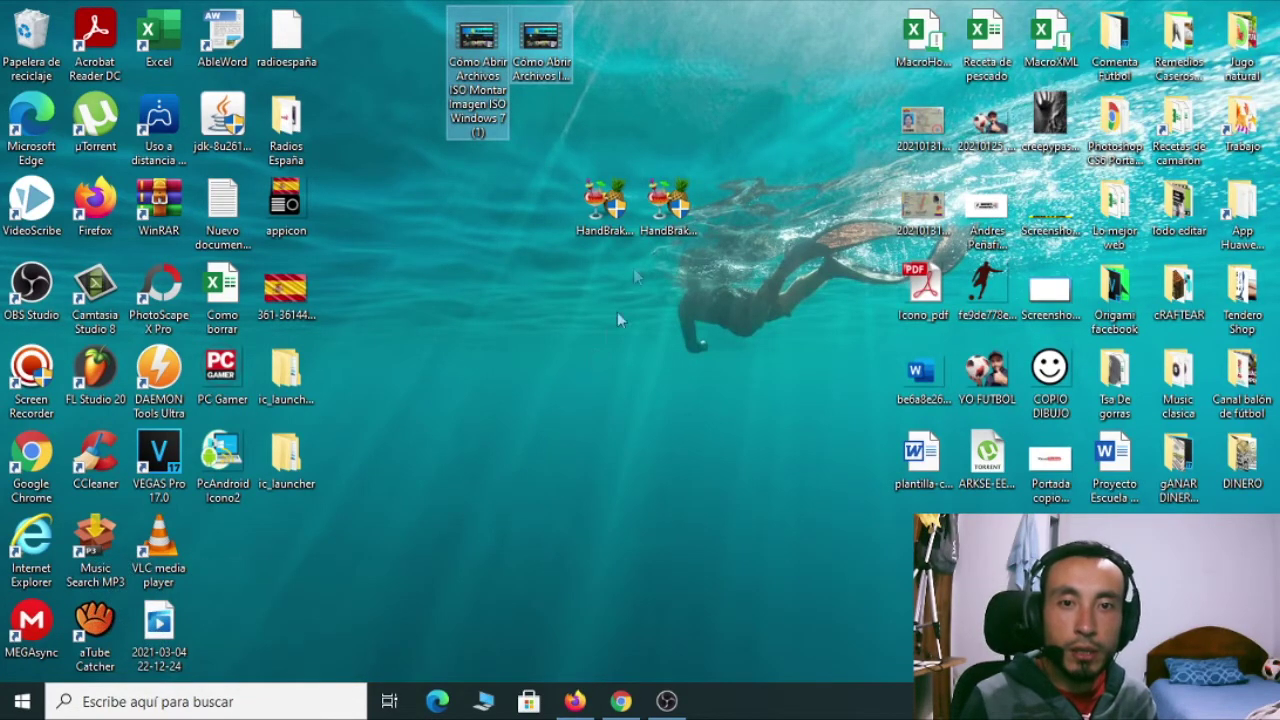
{"action": "left_click_drag", "start_coordinate": [607, 200], "coordinate": [478, 200]}
{"action": "left_click_drag", "start_coordinate": [672, 208], "coordinate": [478, 300]}
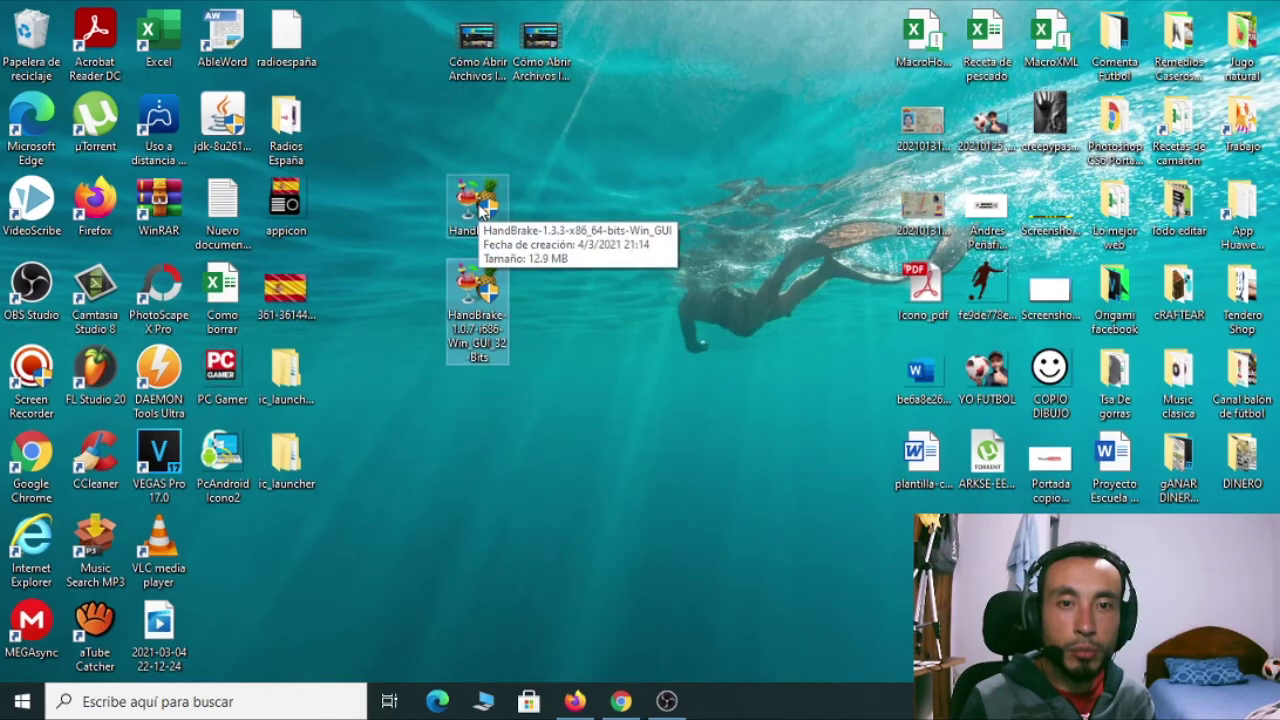
{"action": "mouse_move", "coordinate": [481, 303]}
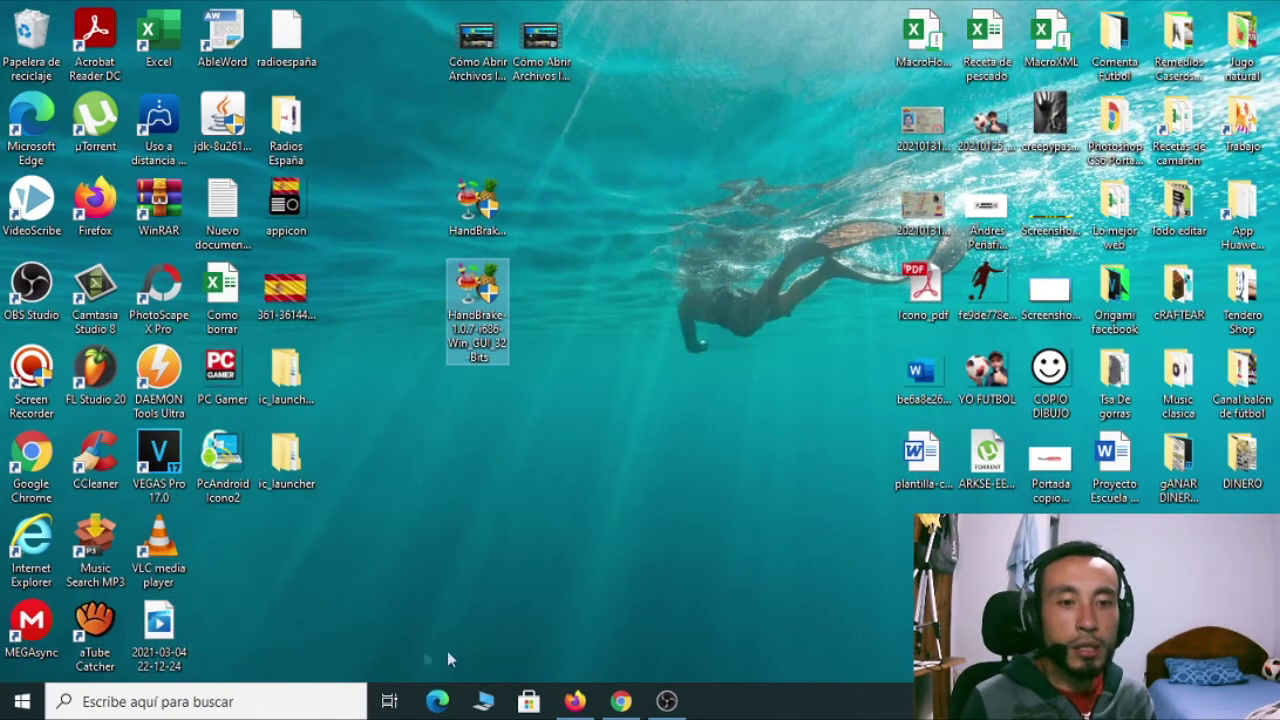
Open the computer's system properties to check whether Windows is 32-bit or 64-bit, and close them.
{"action": "left_click", "coordinate": [485, 703]}
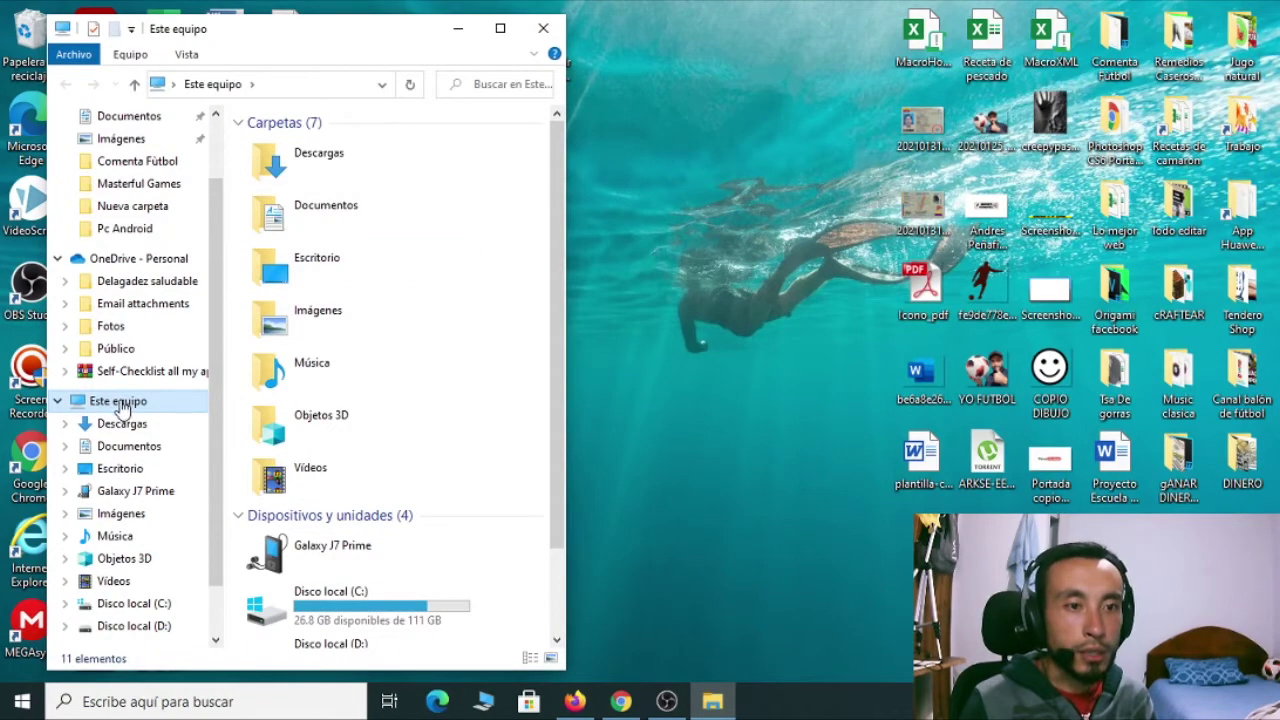
{"action": "left_click", "coordinate": [500, 28]}
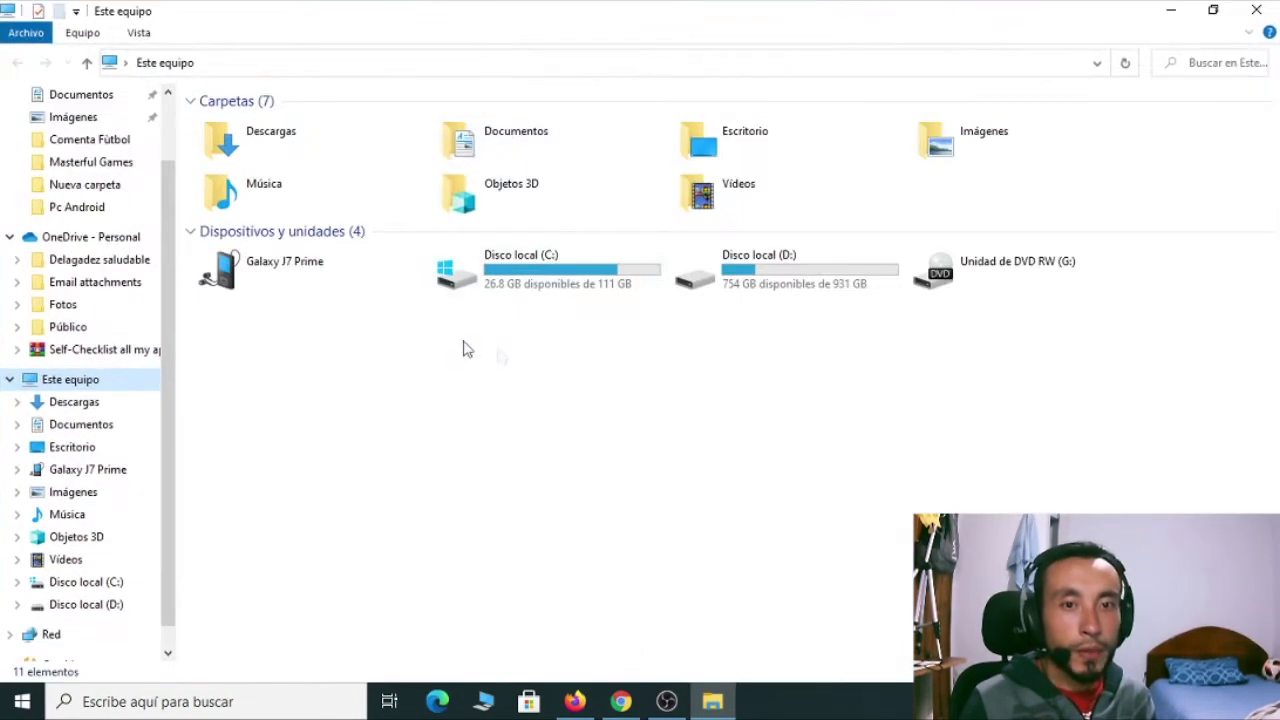
{"action": "right_click", "coordinate": [533, 398]}
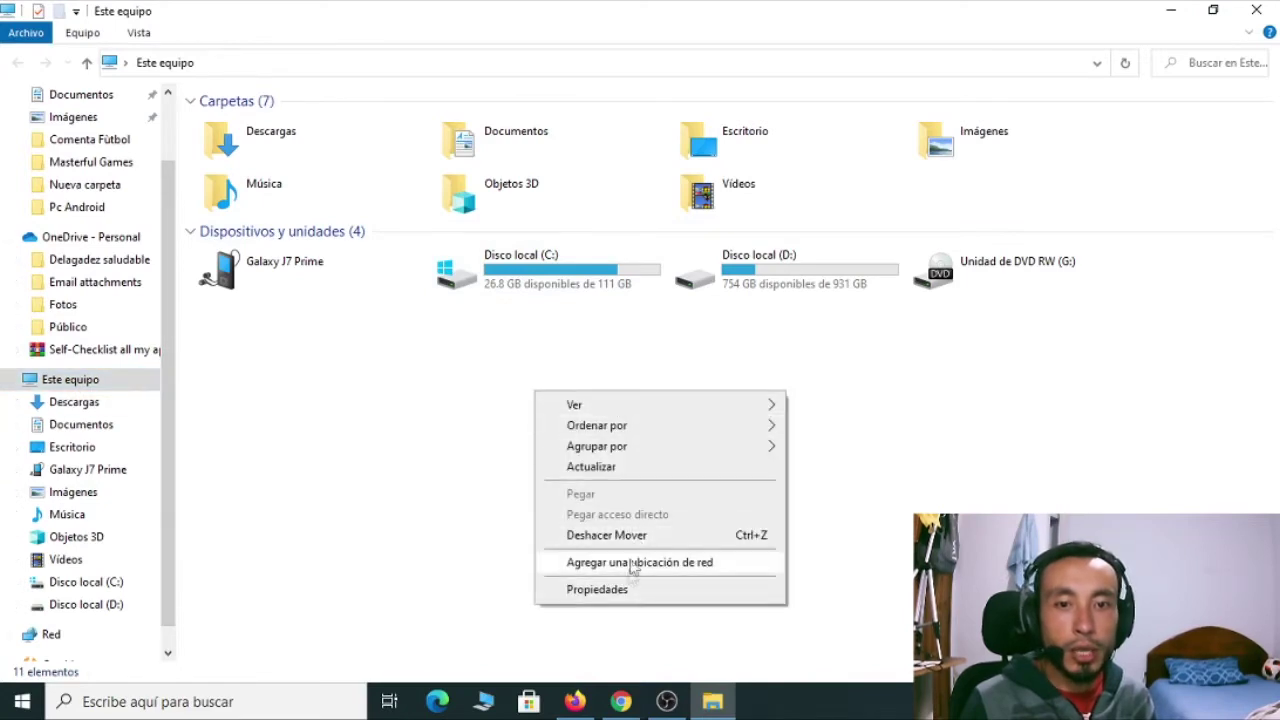
{"action": "left_click", "coordinate": [623, 593]}
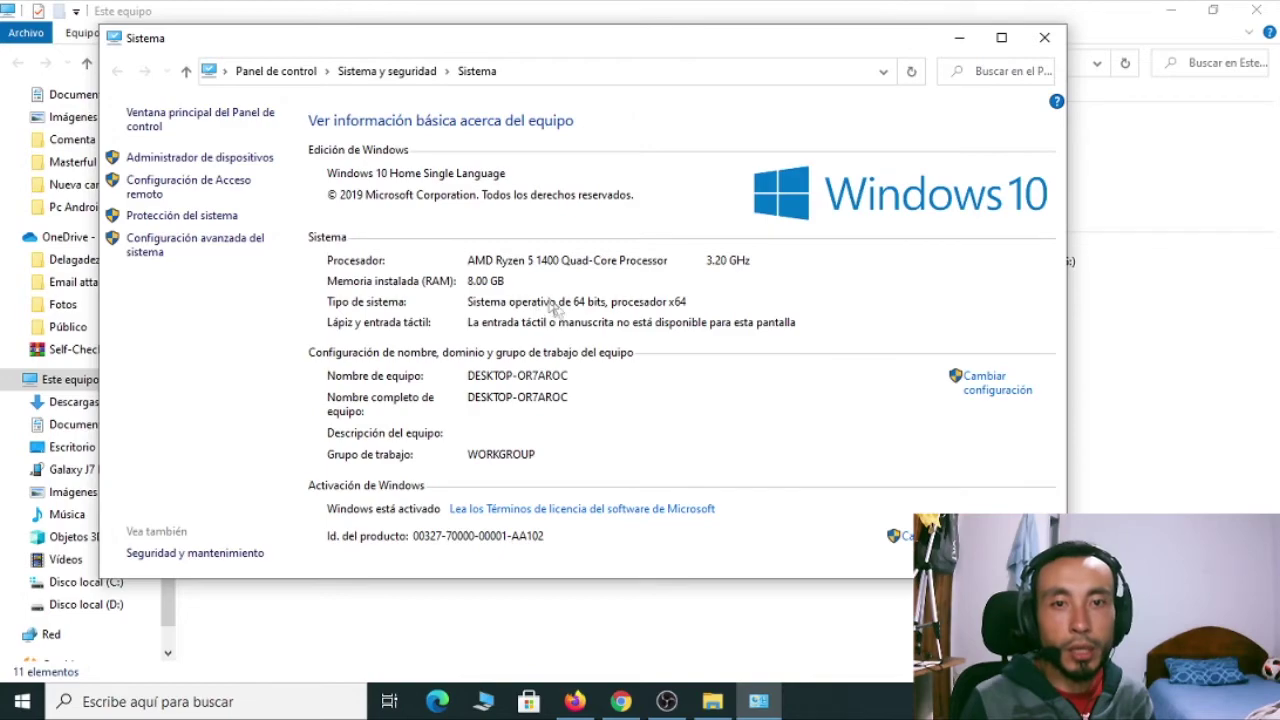
{"action": "left_click", "coordinate": [1045, 37]}
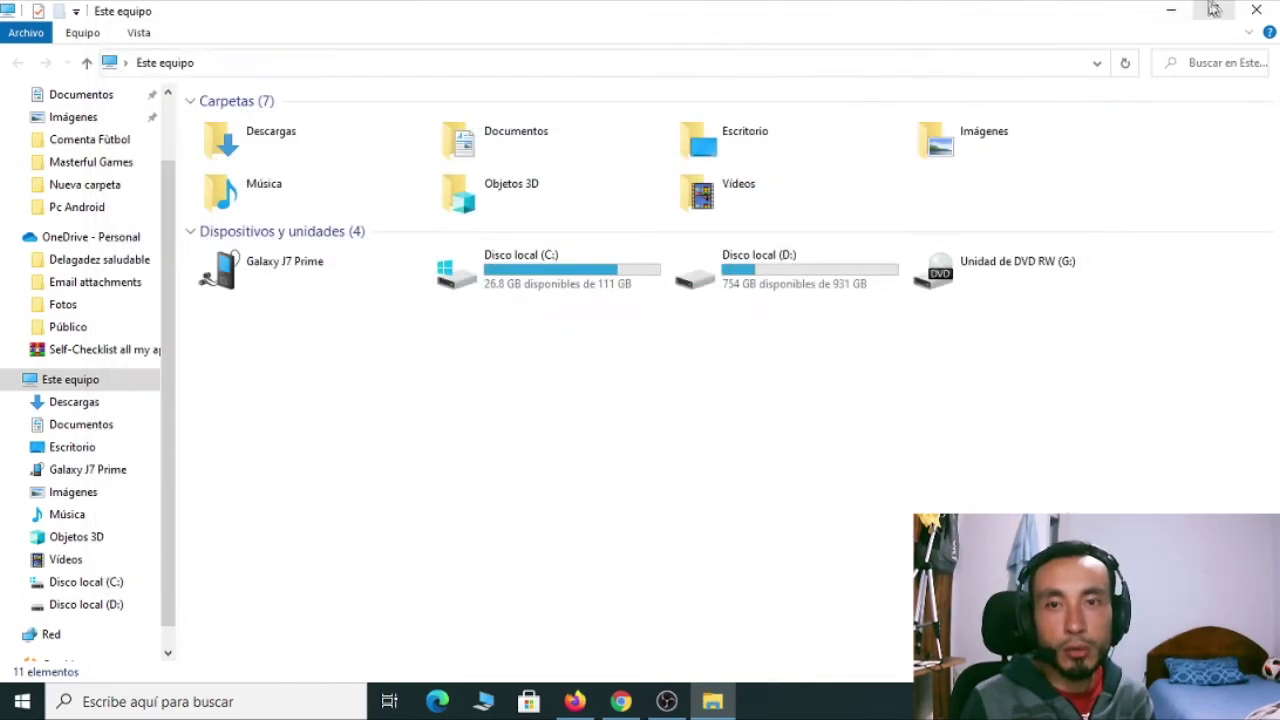
{"action": "left_click", "coordinate": [1254, 9]}
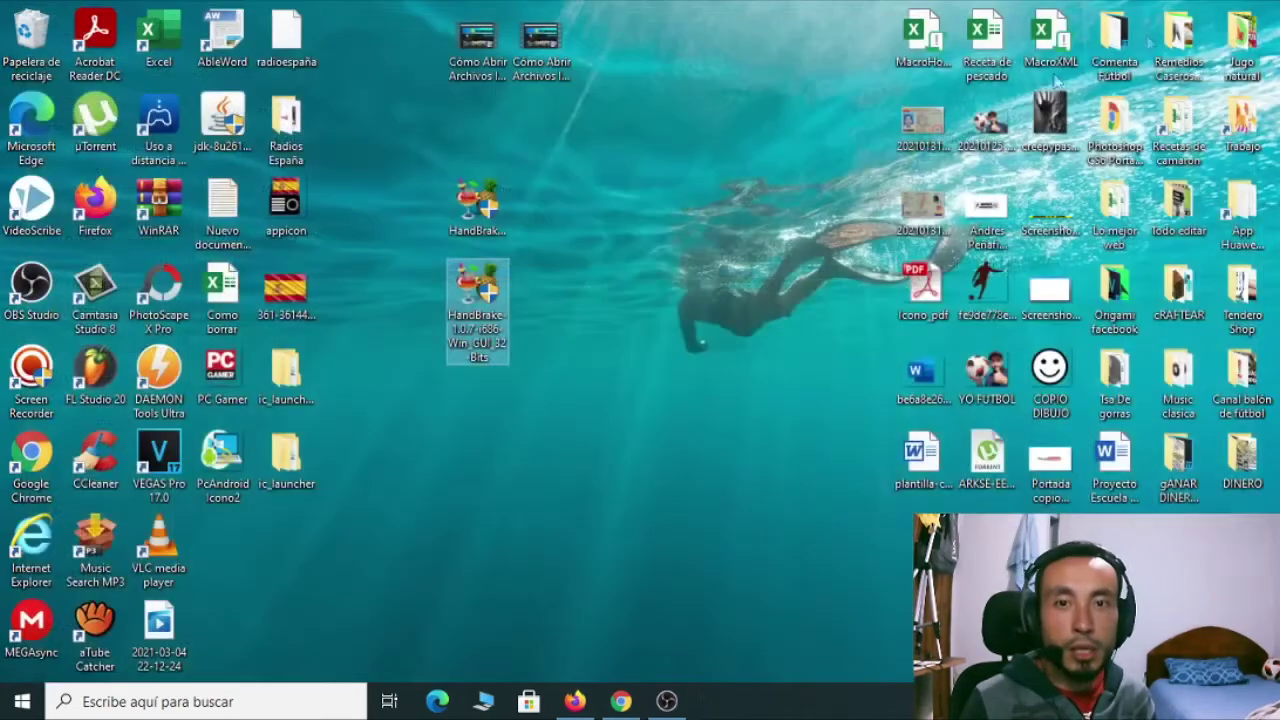
Look up the HandBrake section in the pcandroid.top article on compressing videos and return to the desktop.
{"action": "left_click", "coordinate": [699, 208]}
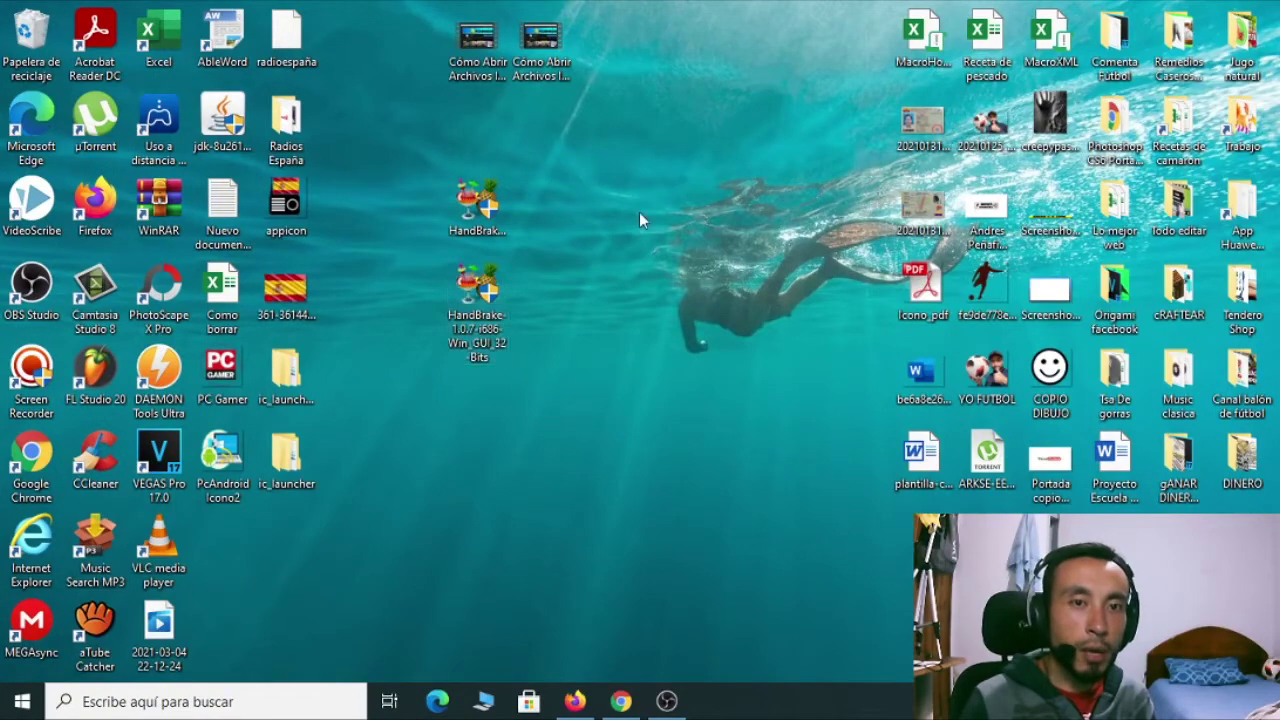
{"action": "left_click", "coordinate": [621, 701]}
{"action": "left_click", "coordinate": [157, 12]}
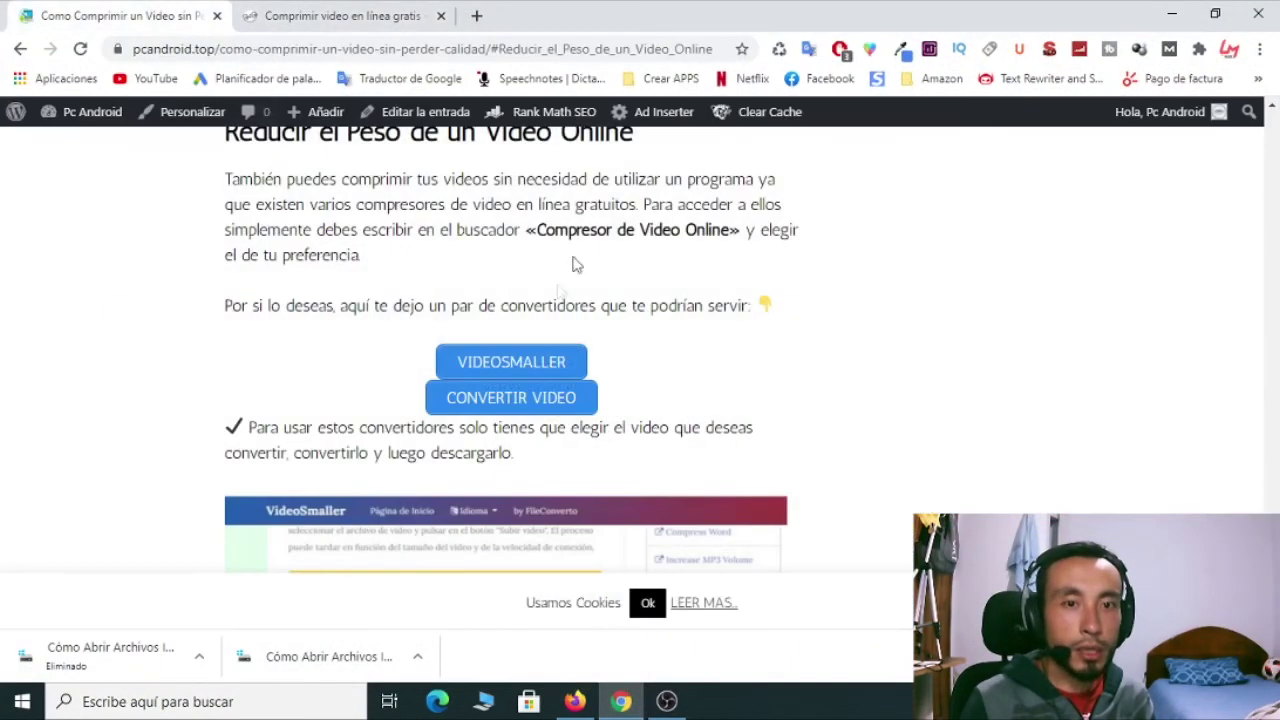
{"action": "scroll", "coordinate": [650, 345], "scroll_direction": "up", "scroll_amount": 20}
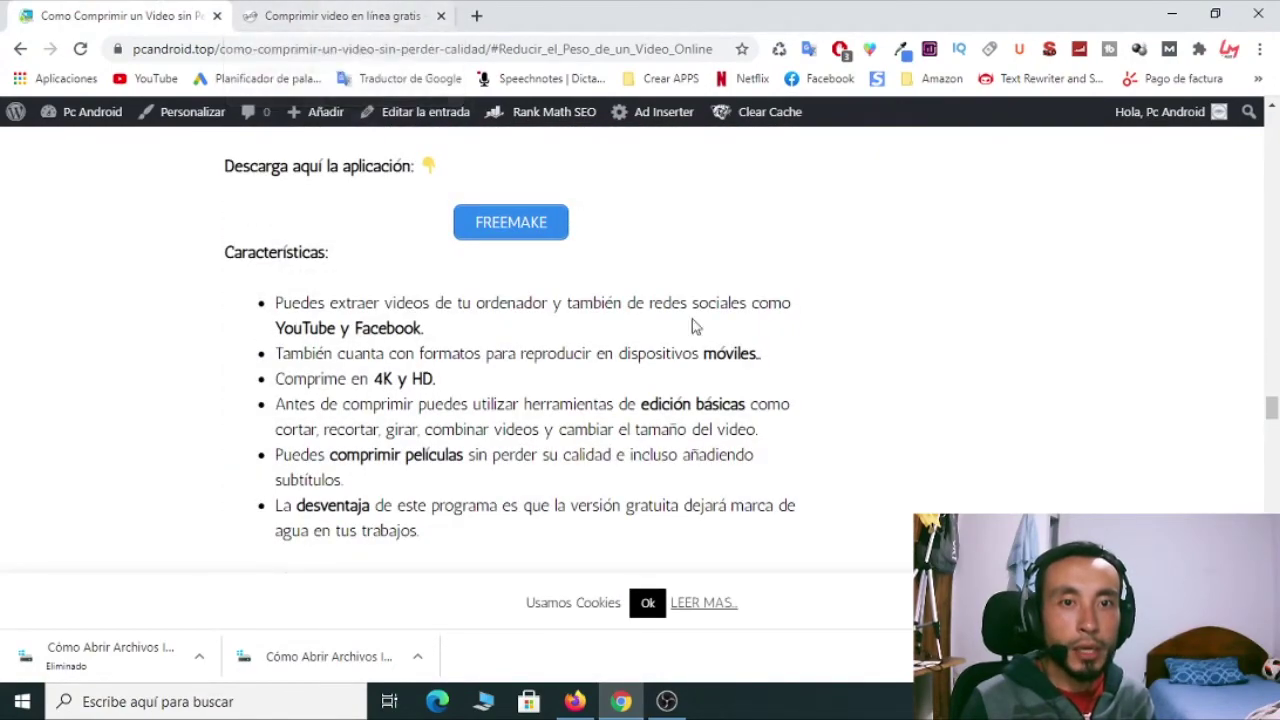
{"action": "scroll", "coordinate": [691, 323], "scroll_direction": "up", "scroll_amount": 8}
{"action": "scroll", "coordinate": [670, 341], "scroll_direction": "up", "scroll_amount": 15}
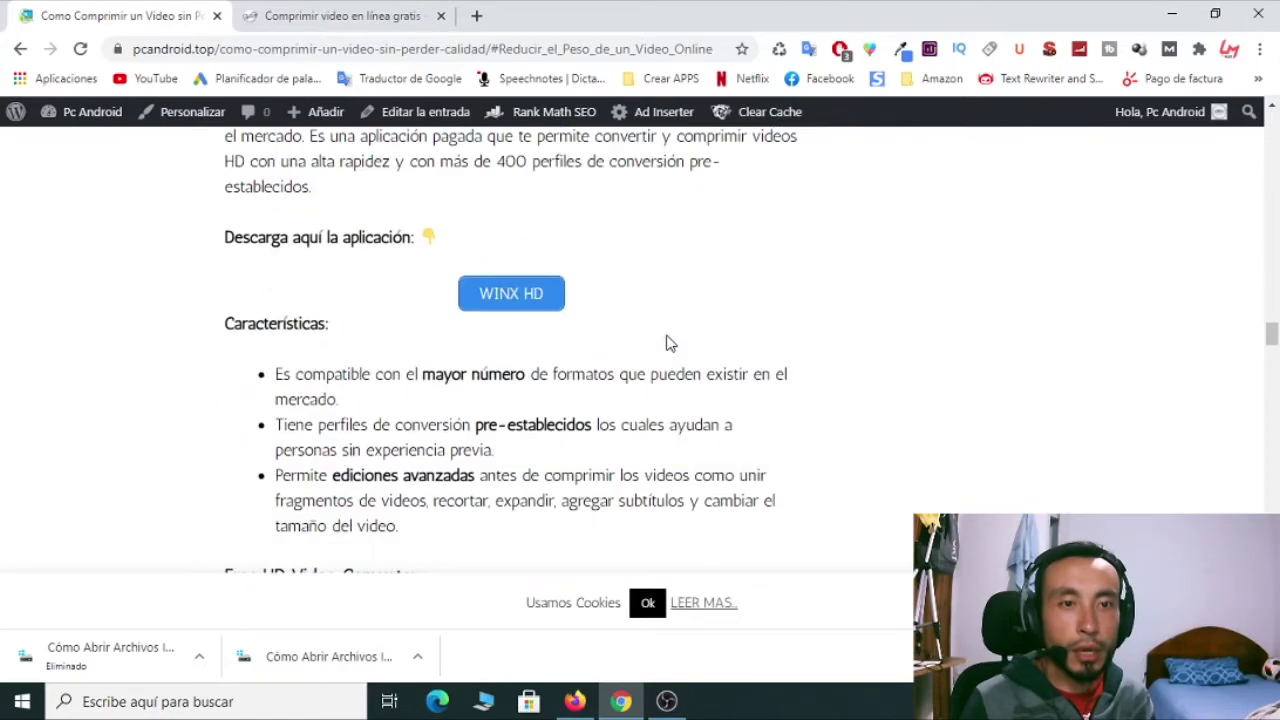
{"action": "scroll", "coordinate": [670, 341], "scroll_direction": "up", "scroll_amount": 15}
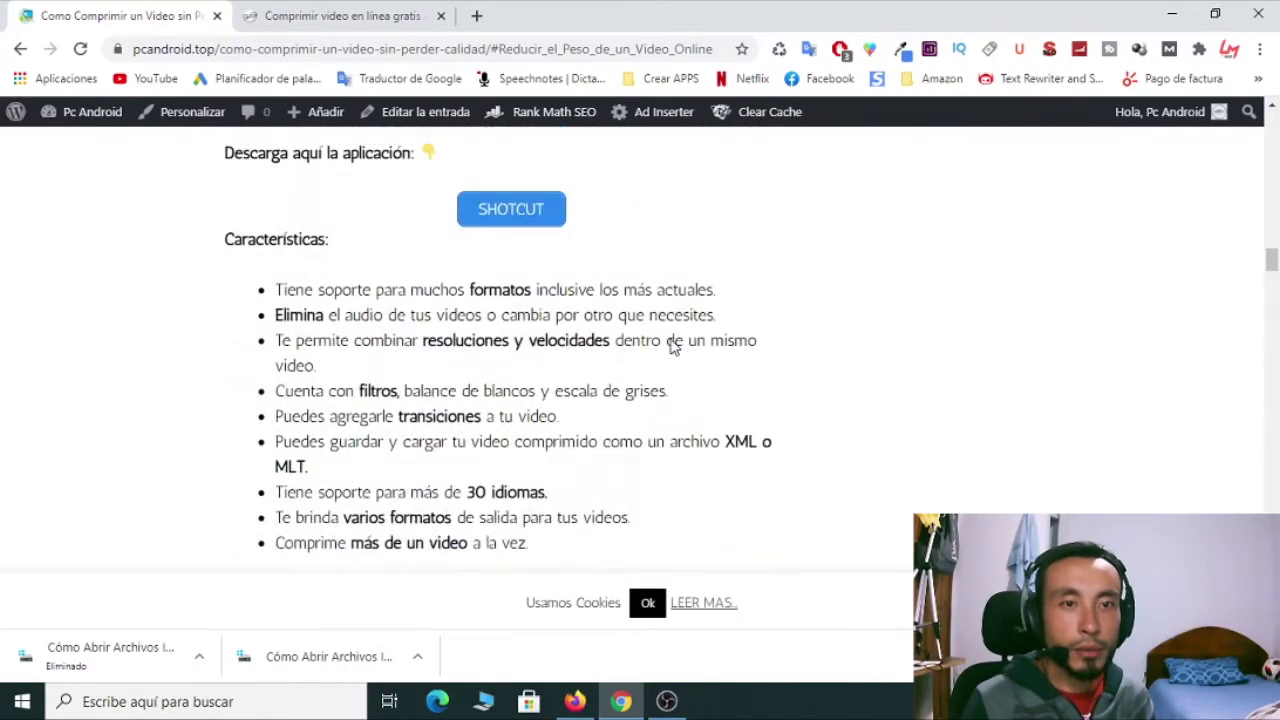
{"action": "scroll", "coordinate": [672, 352], "scroll_direction": "up", "scroll_amount": 5}
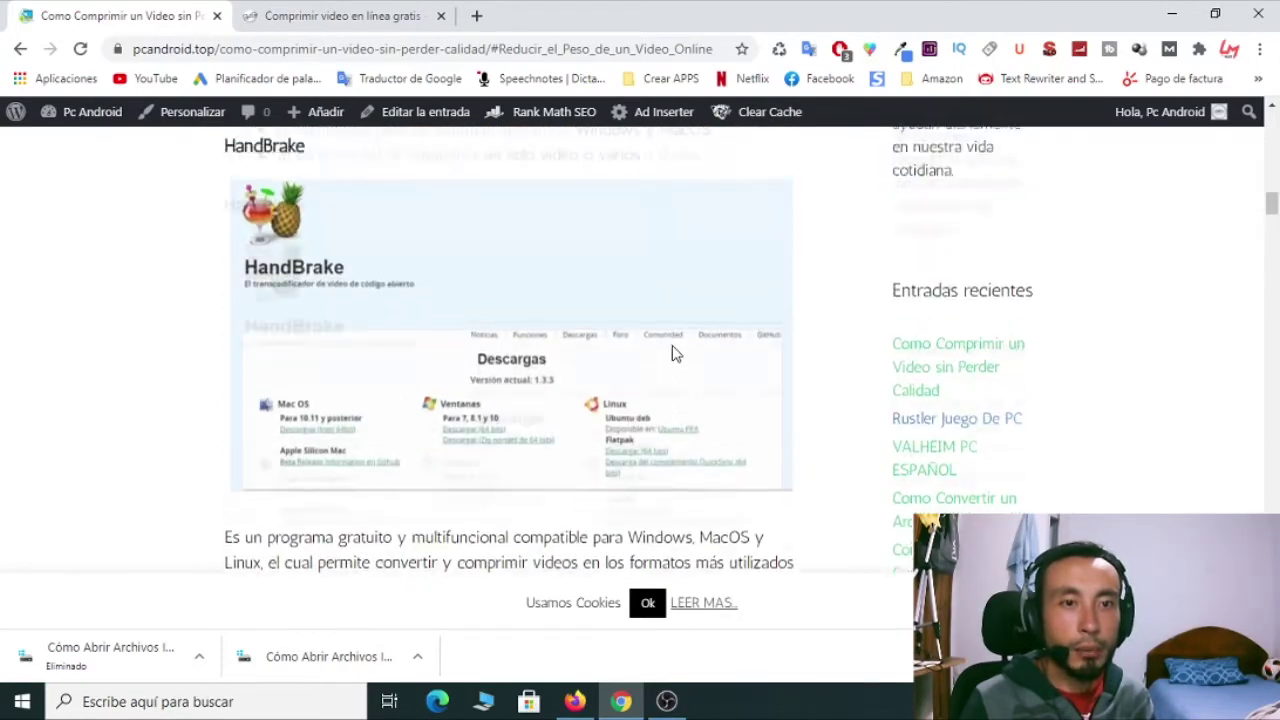
{"action": "scroll", "coordinate": [305, 408], "scroll_direction": "up", "scroll_amount": 1}
{"action": "left_click", "coordinate": [1172, 15]}
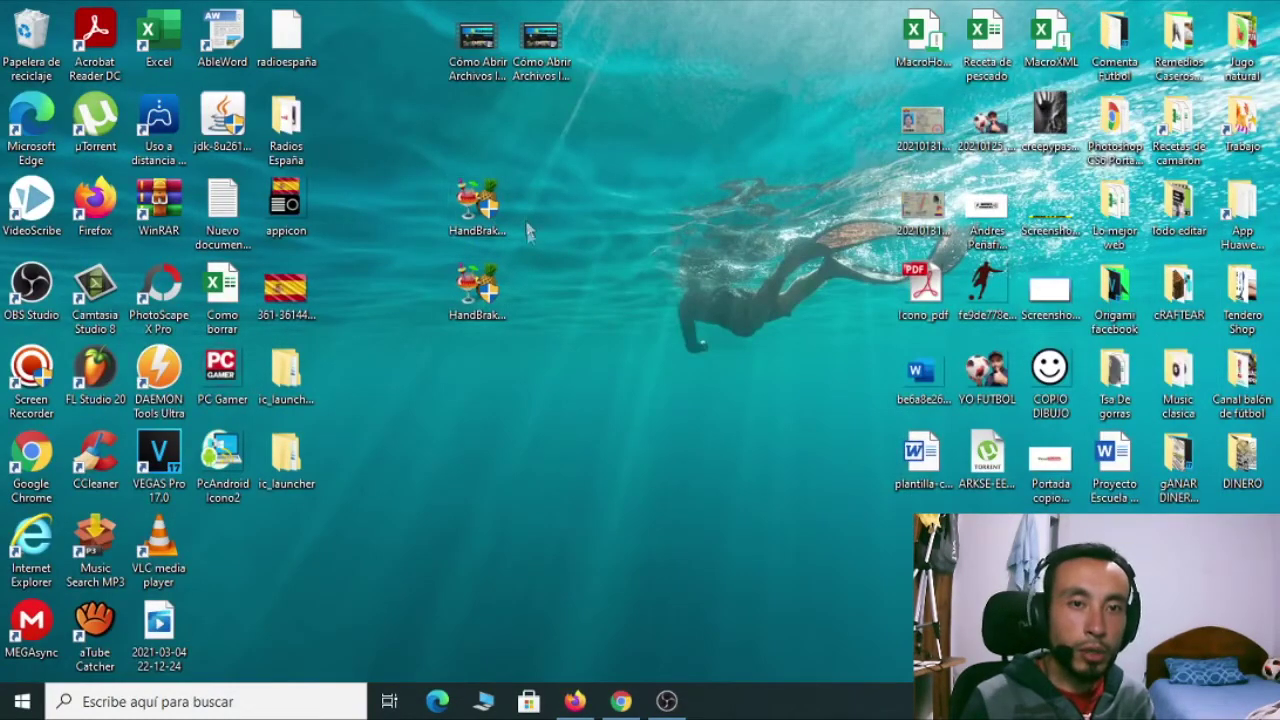
Set the 32-bit installer aside and install 64-bit HandBrake 1.3.3 in C:\Program Files\HandBrake.
{"action": "left_click_drag", "start_coordinate": [480, 302], "coordinate": [862, 127]}
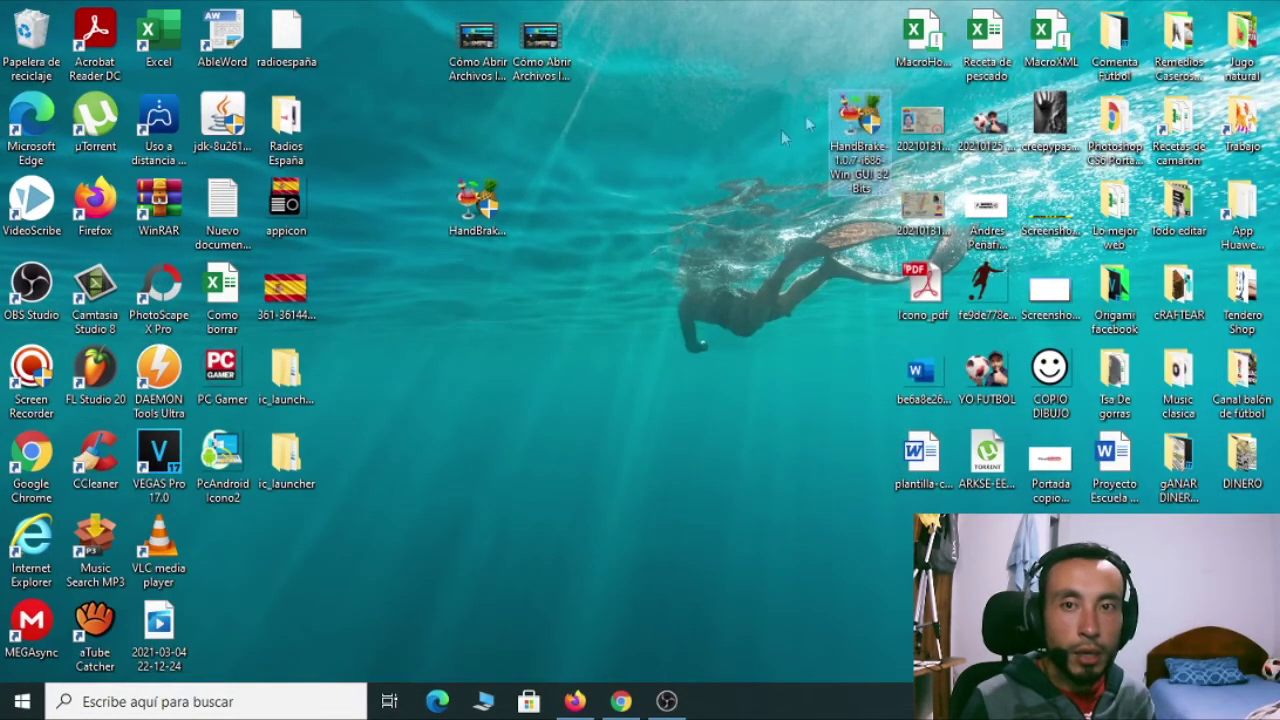
{"action": "double_click", "coordinate": [481, 194]}
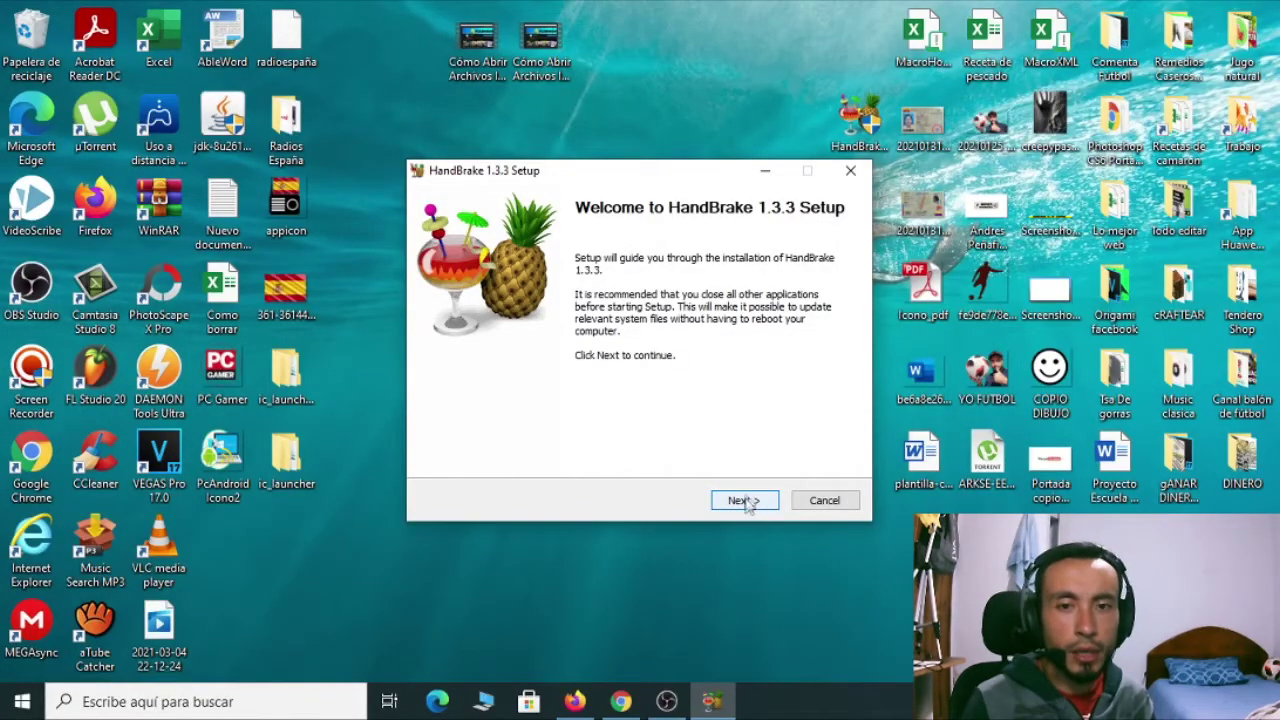
{"action": "left_click", "coordinate": [758, 506]}
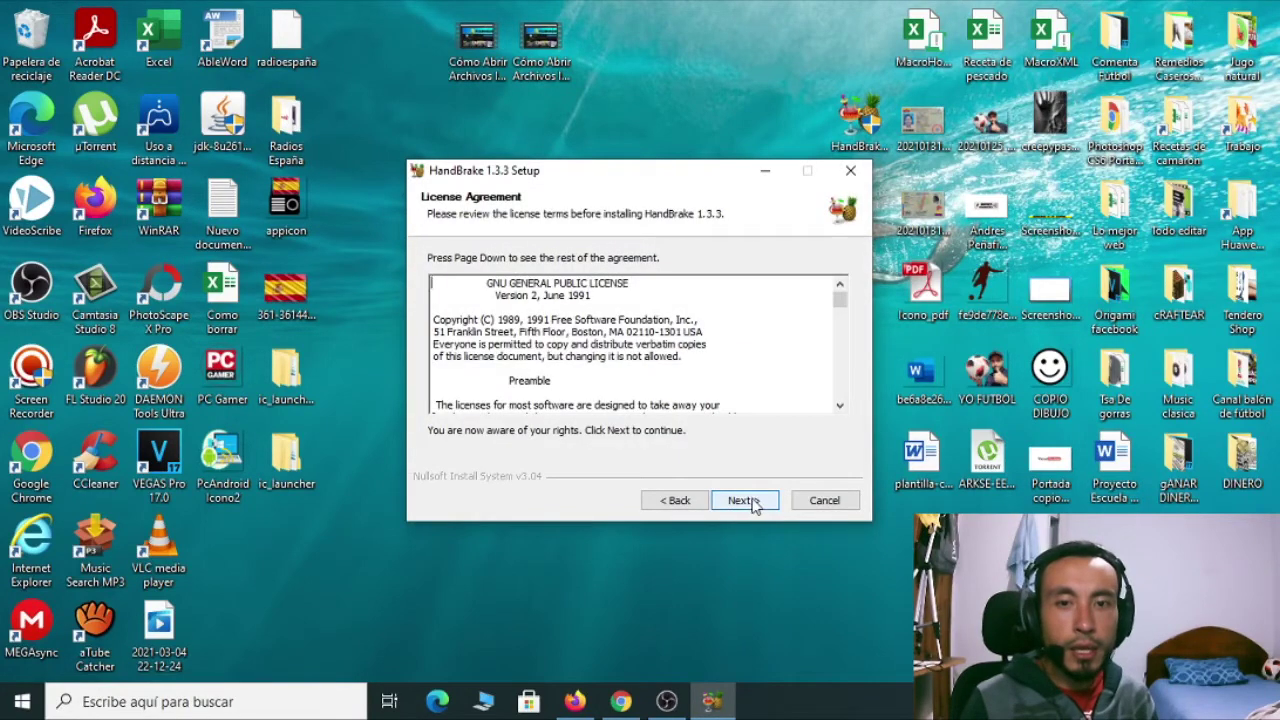
{"action": "left_click", "coordinate": [745, 500]}
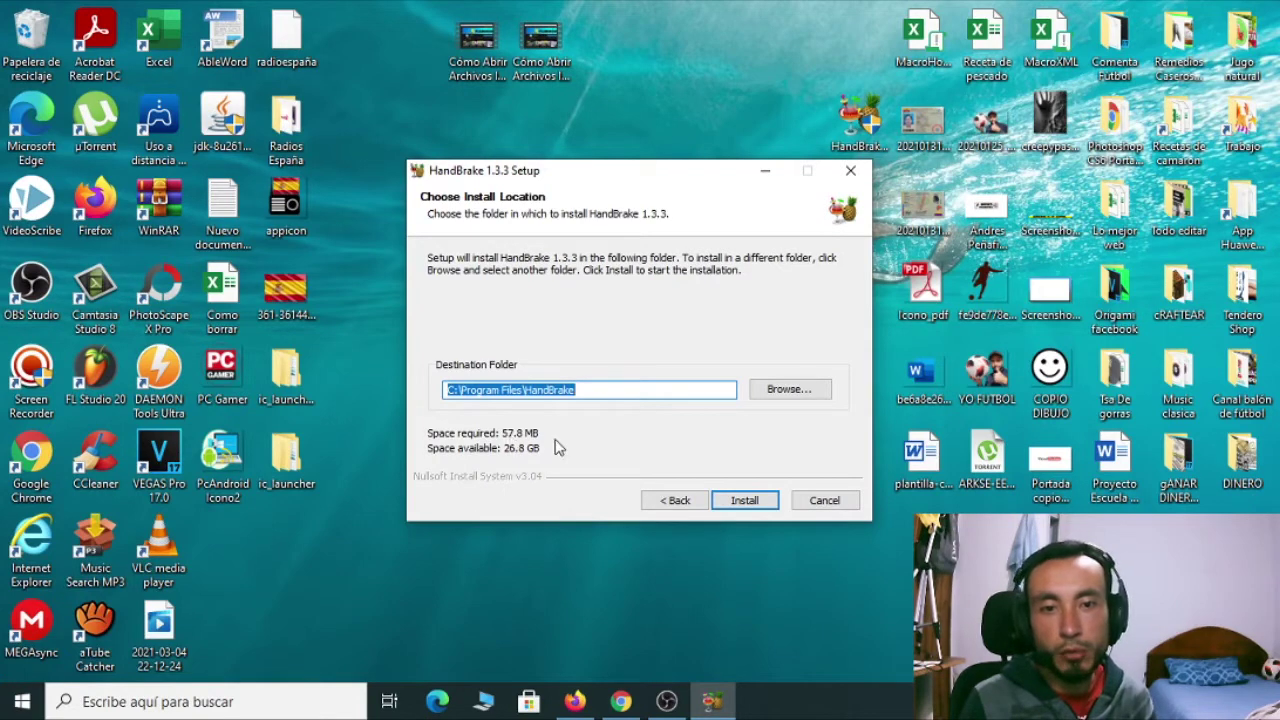
{"action": "left_click", "coordinate": [745, 501]}
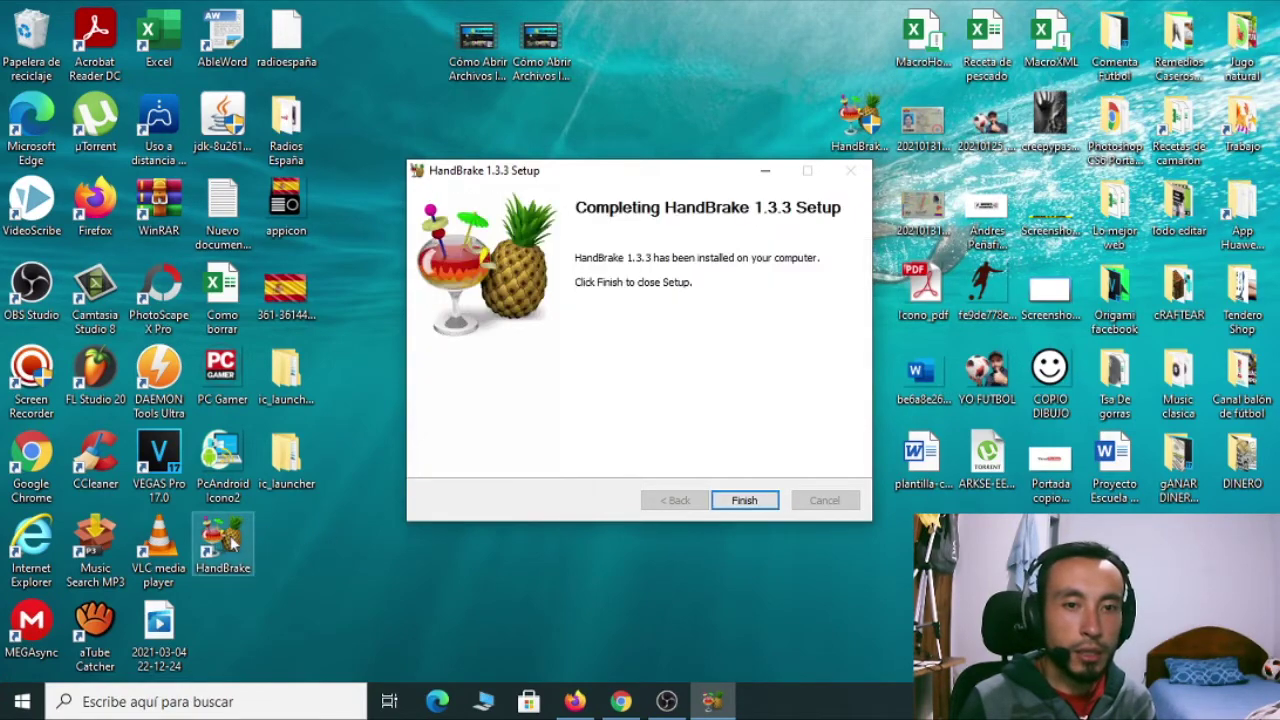
{"action": "left_click", "coordinate": [745, 501]}
Refresh the desktop and move the 64-bit HandBrake installer below the 32-bit one.
{"action": "right_click", "coordinate": [558, 350]}
{"action": "left_click", "coordinate": [632, 406]}
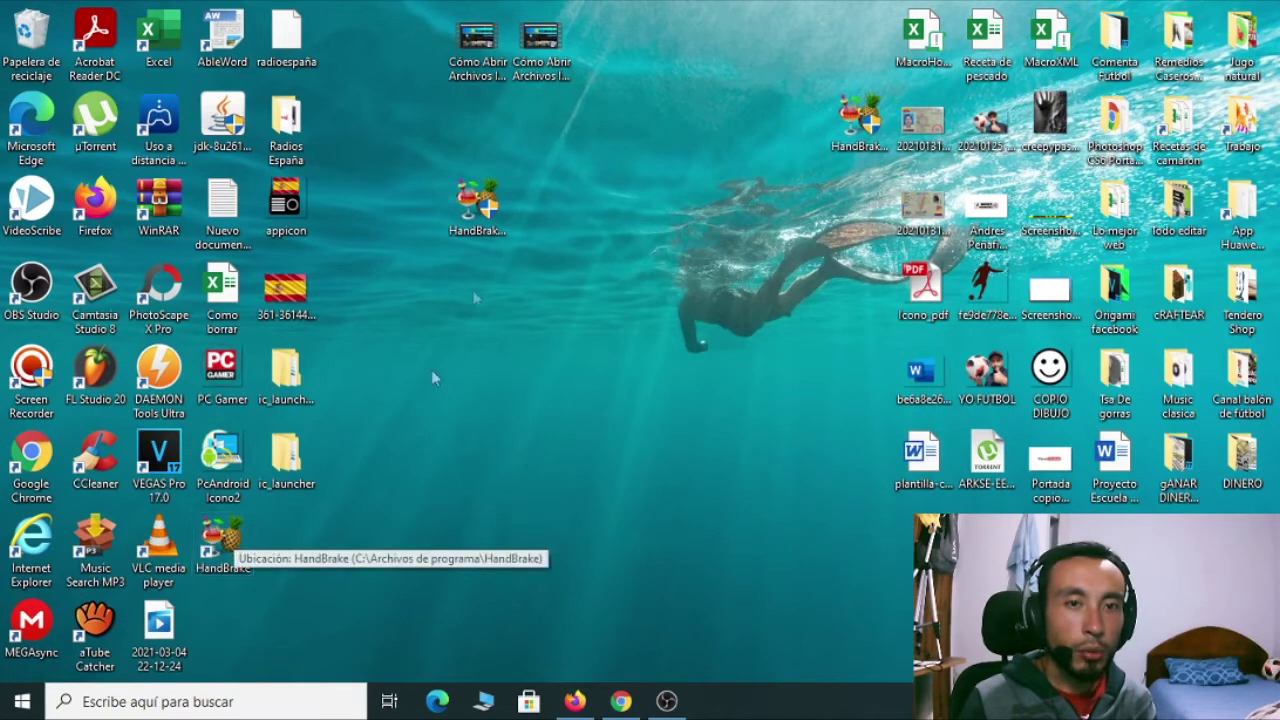
{"action": "left_click", "coordinate": [477, 205]}
{"action": "left_click_drag", "start_coordinate": [476, 208], "coordinate": [862, 205]}
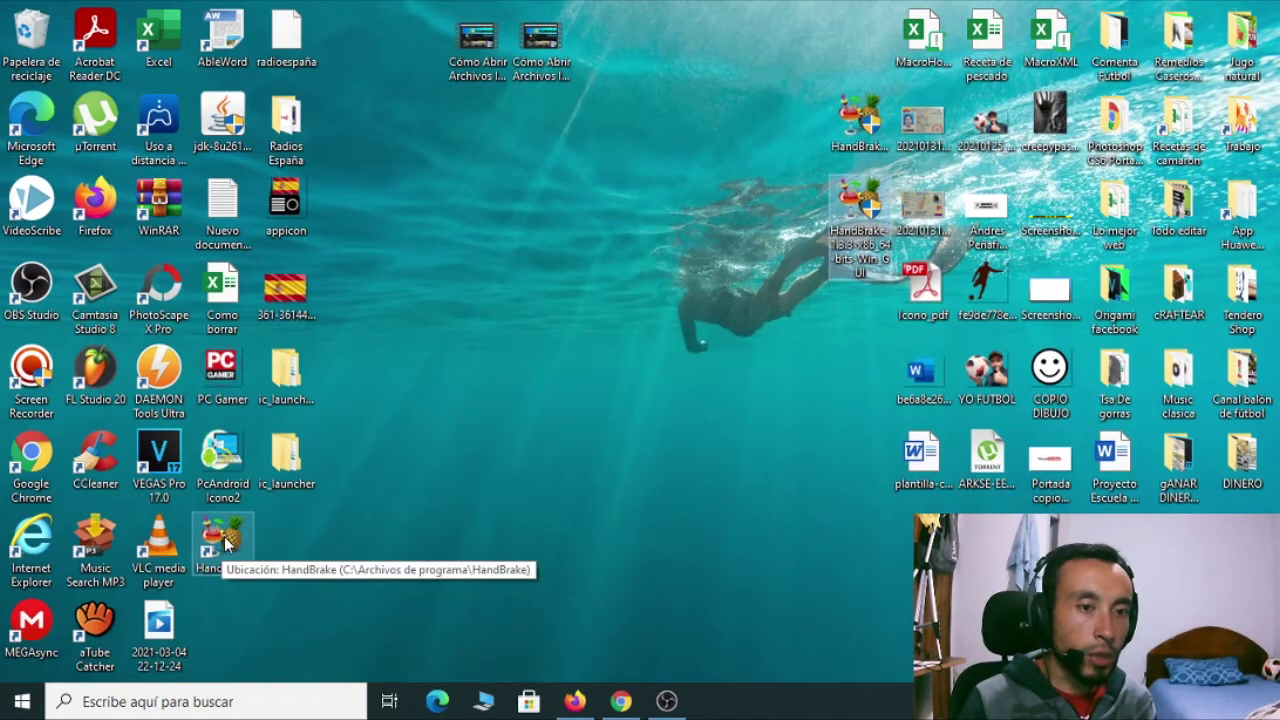
Launch HandBrake and shift its window down so the two videos on the desktop are accessible.
{"action": "left_click", "coordinate": [226, 543]}
{"action": "key", "text": "Return"}
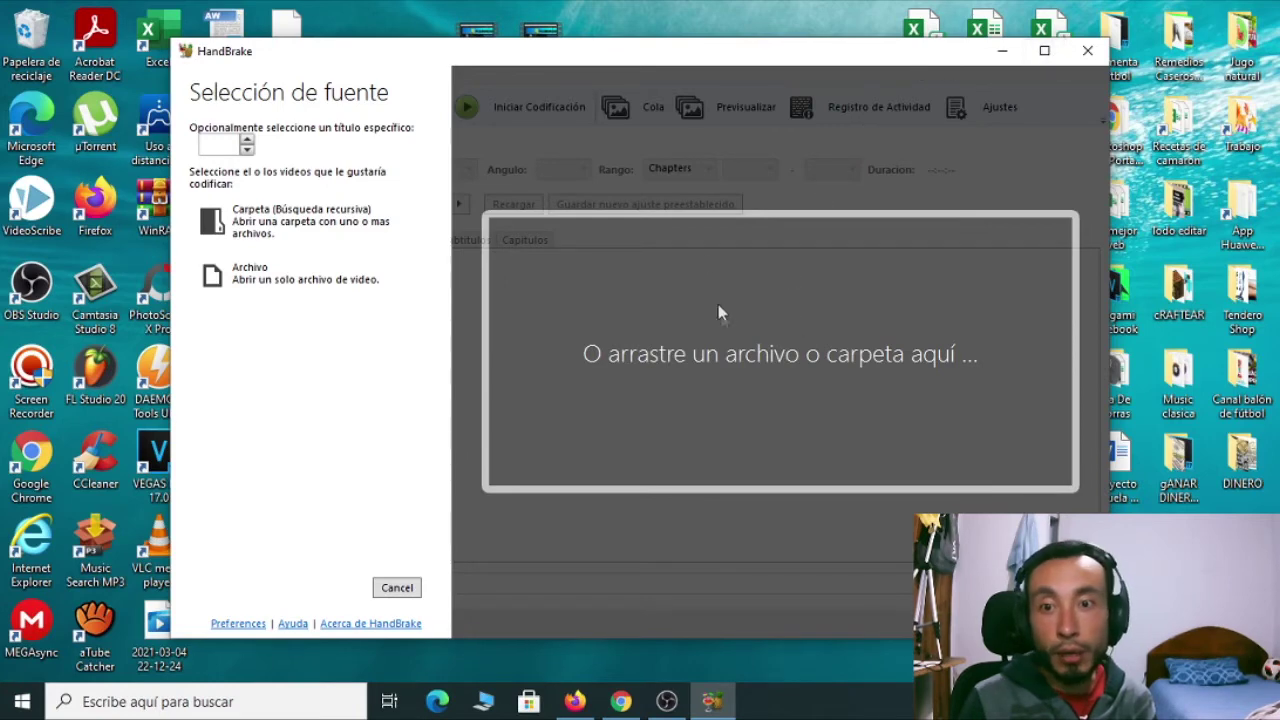
{"action": "left_click_drag", "start_coordinate": [918, 58], "coordinate": [918, 117]}
{"action": "left_click", "coordinate": [632, 39]}
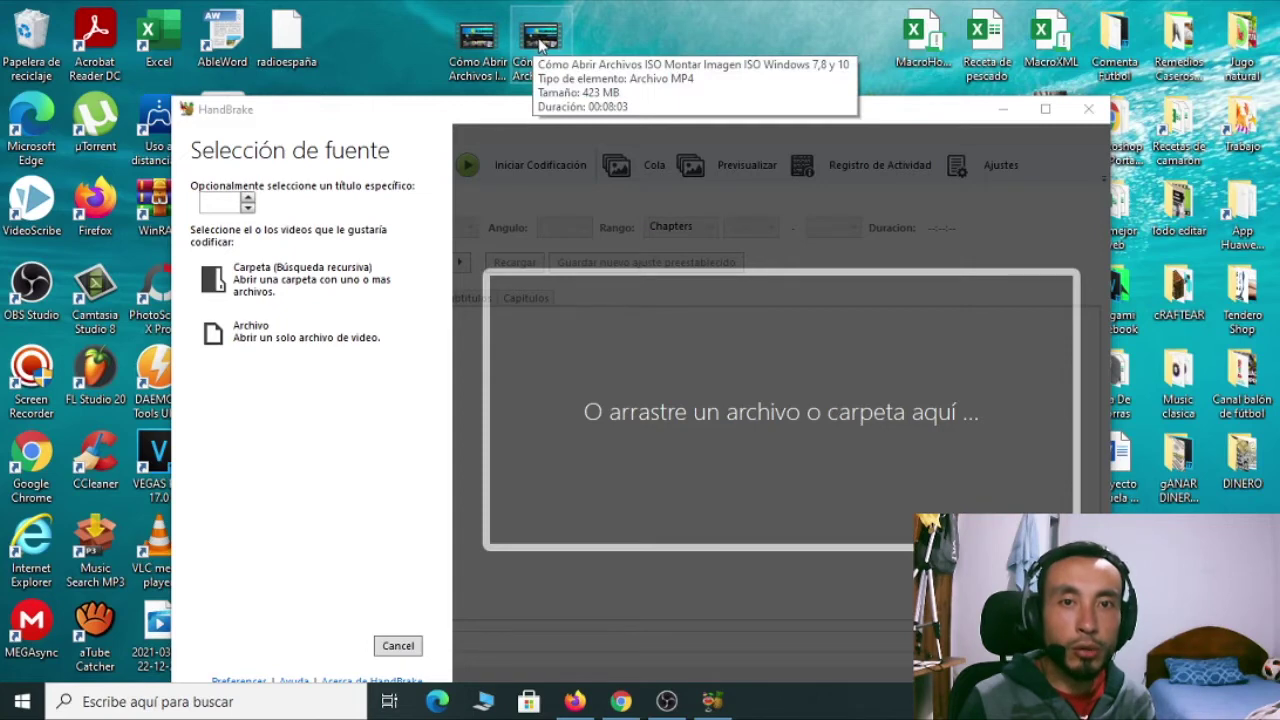
Separate the desktop videos, placing the original beside the MacroHo... file and the compressed copy beside radioespaña.
{"action": "left_click_drag", "start_coordinate": [545, 45], "coordinate": [860, 45]}
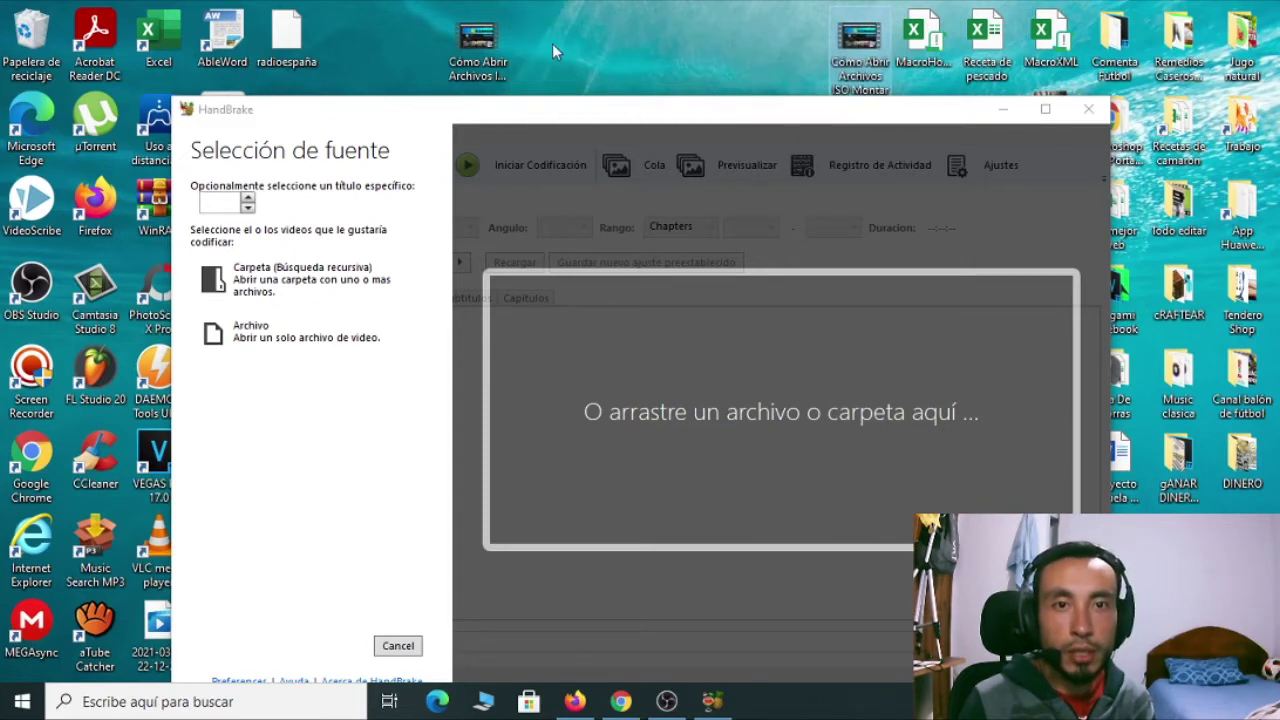
{"action": "left_click", "coordinate": [478, 52]}
{"action": "left_click_drag", "start_coordinate": [478, 52], "coordinate": [350, 50]}
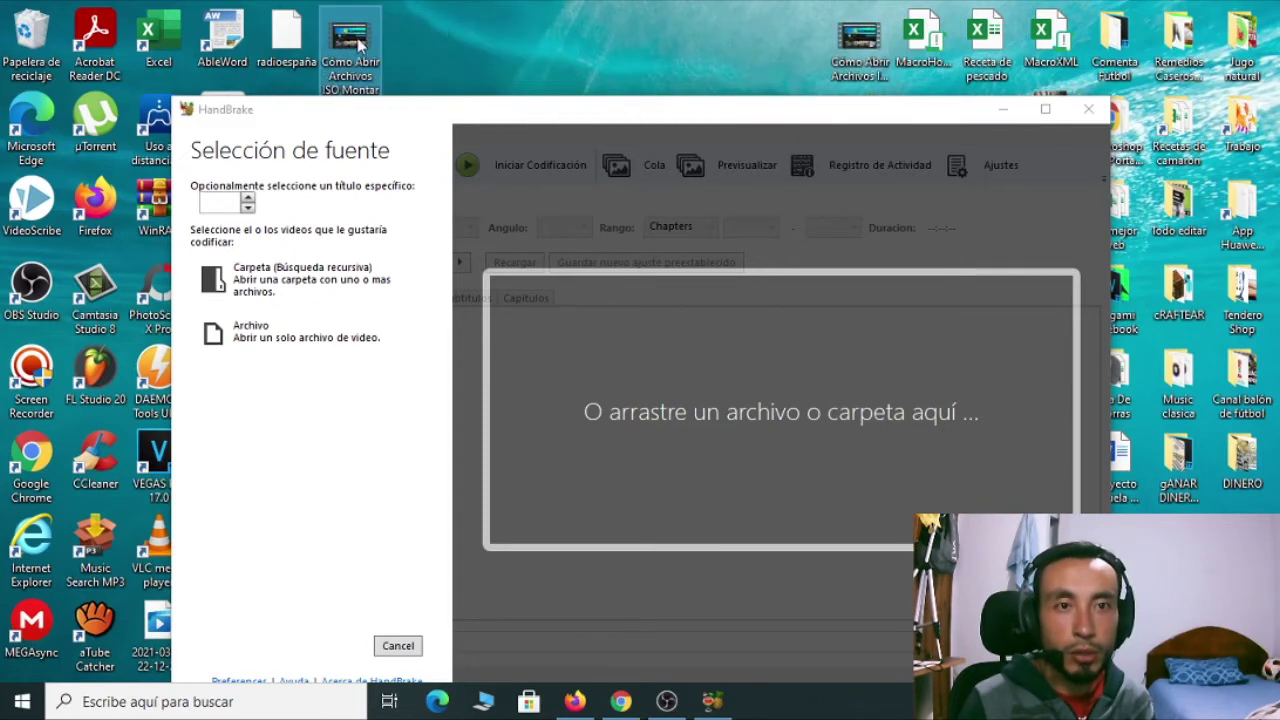
Load the original video "Cómo Abrir Archivos ISO Montar Imagen ISO Windows 7,8 y 10" into HandBrake as the source.
{"action": "left_click", "coordinate": [864, 48]}
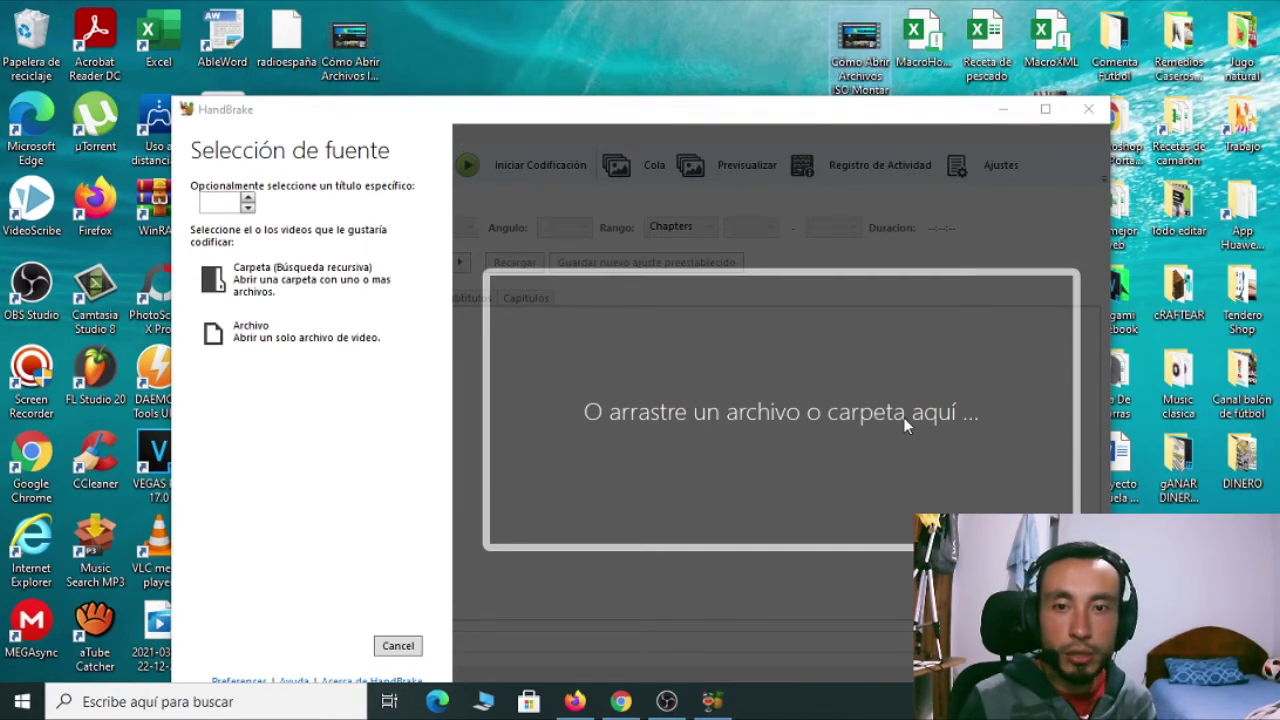
{"action": "left_click_drag", "start_coordinate": [766, 115], "coordinate": [730, 105]}
{"action": "left_click_drag", "start_coordinate": [864, 48], "coordinate": [898, 200]}
{"action": "left_click_drag", "start_coordinate": [771, 372], "coordinate": [771, 373]}
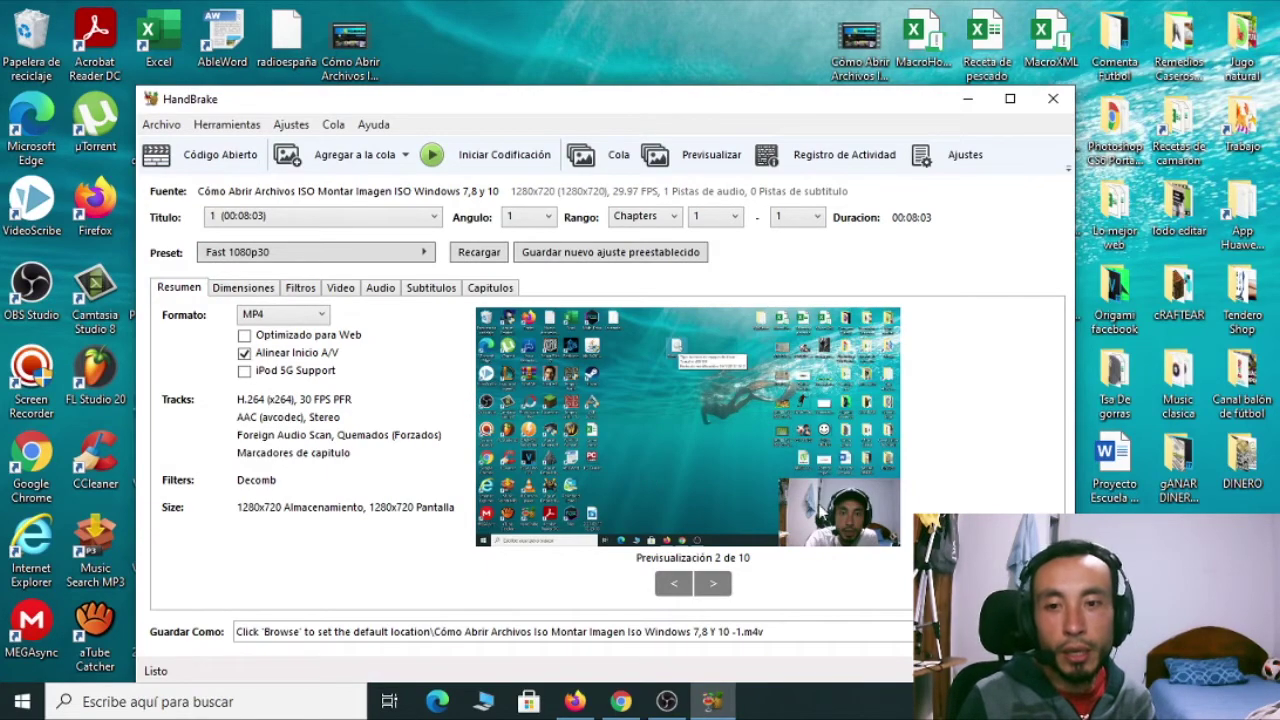
Set the output file to save on the Desktop as "Cómo Abrir Archivos Iso Montar Imagen Iso Windows 7,8 Y 10 2".
{"action": "left_click", "coordinate": [713, 583]}
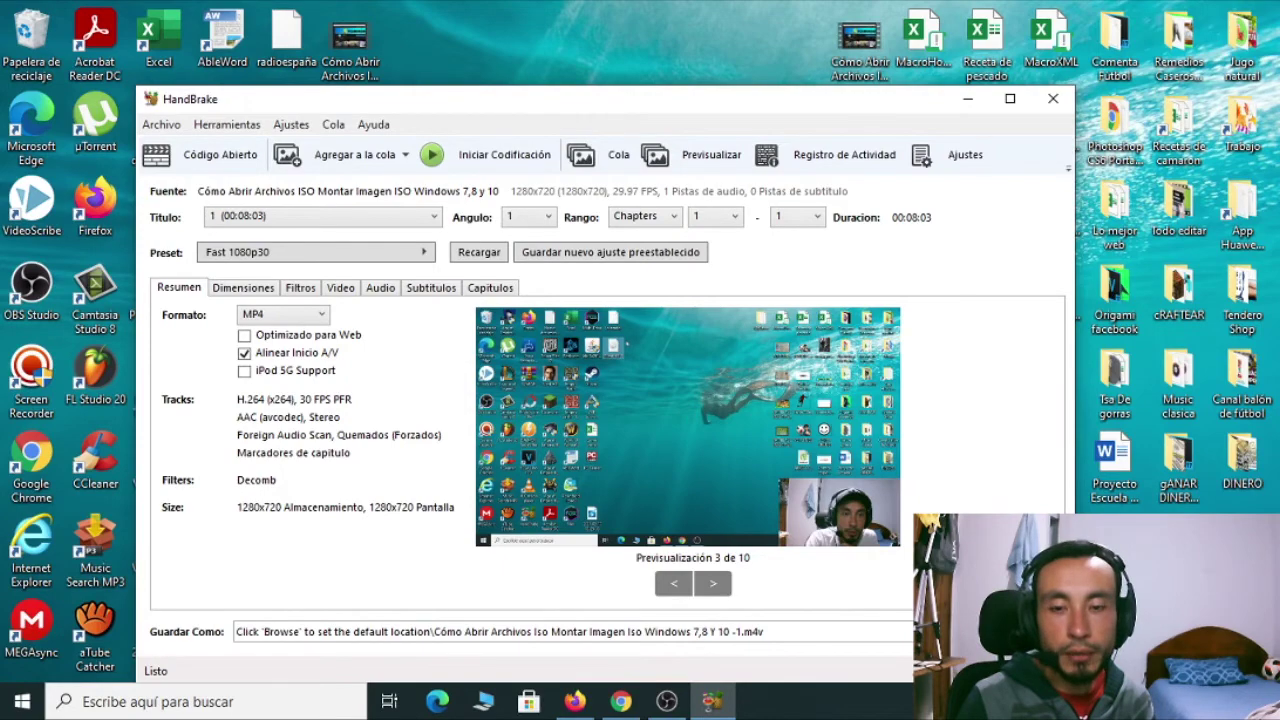
{"action": "left_click", "coordinate": [1010, 631]}
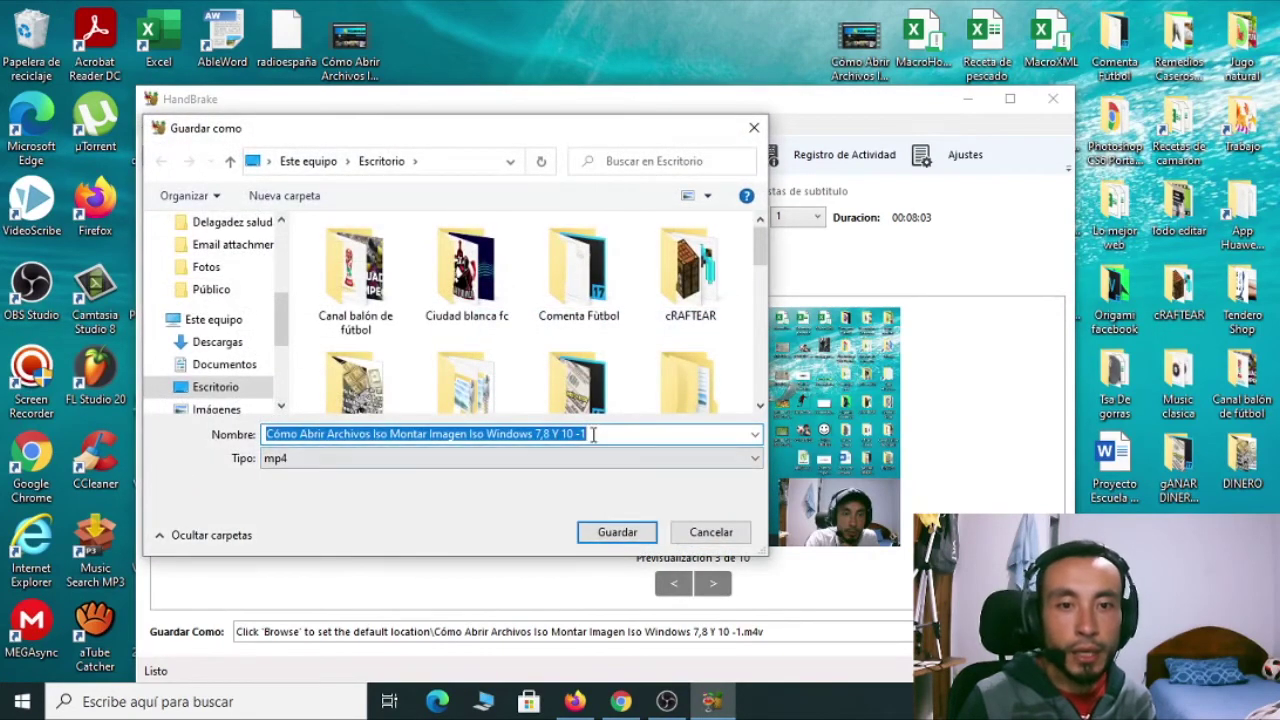
{"action": "left_click", "coordinate": [600, 434]}
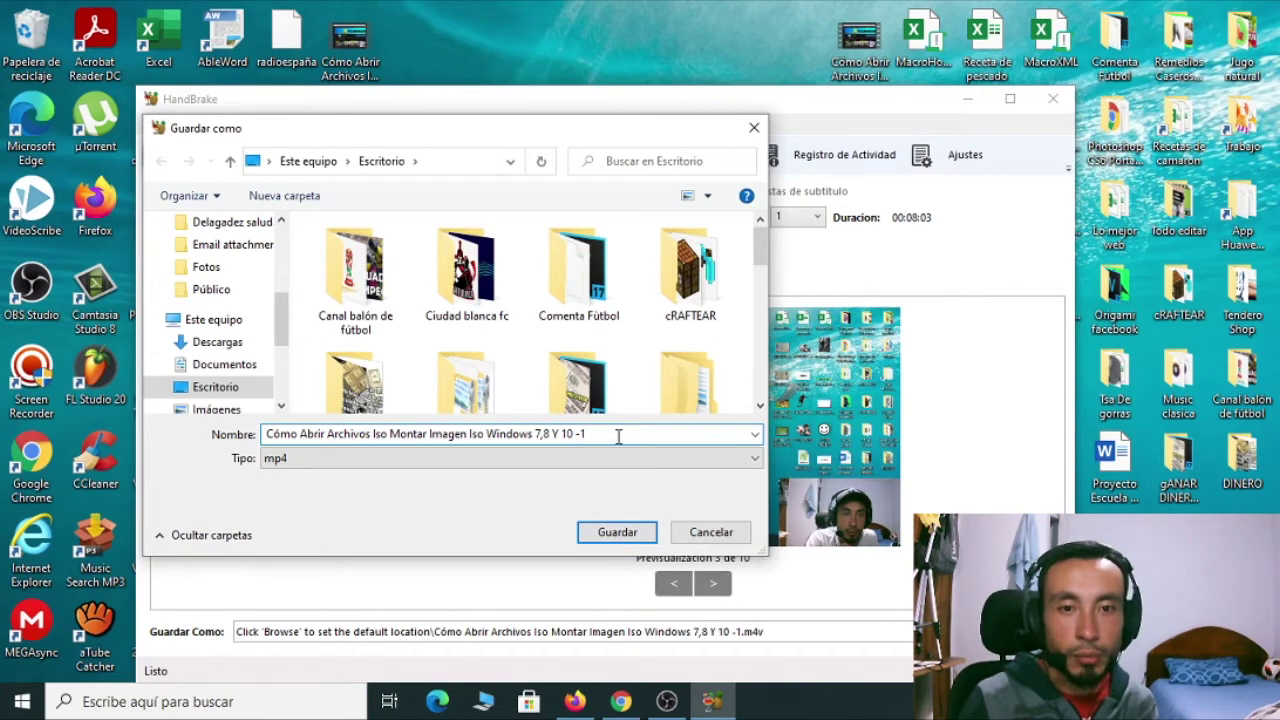
{"action": "key", "text": "BackSpace"}
{"action": "key", "text": "BackSpace"}
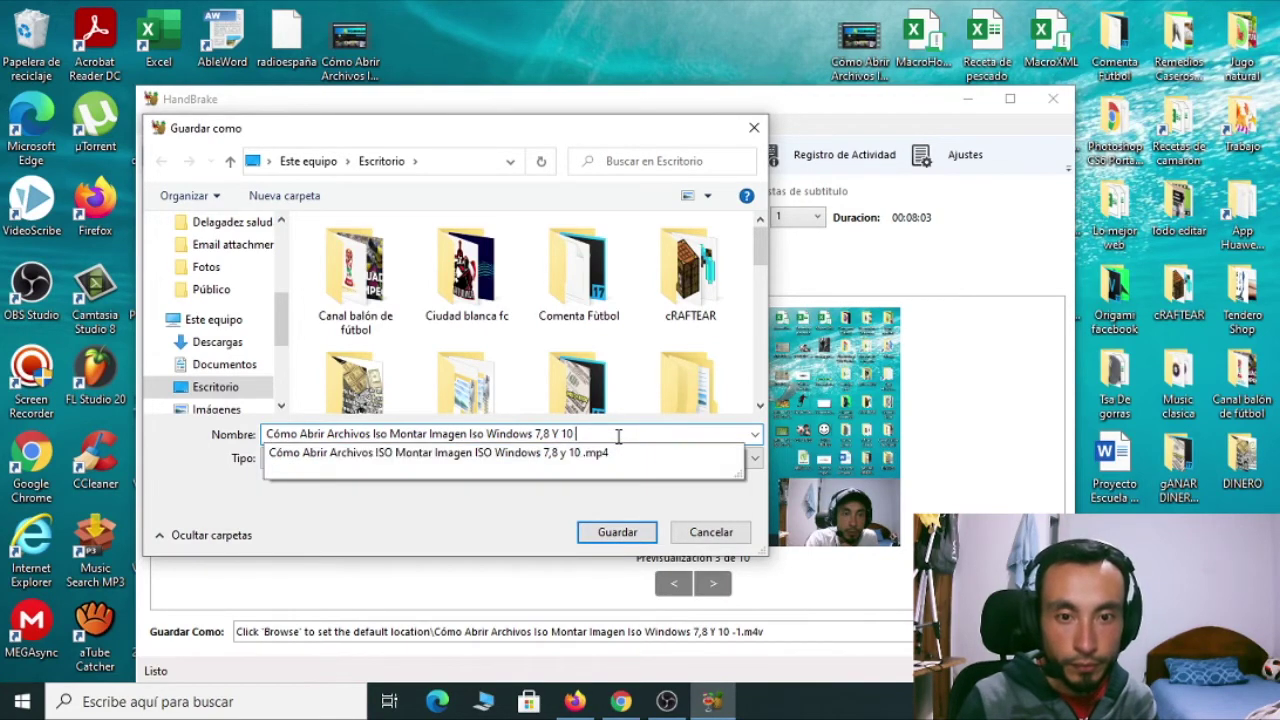
{"action": "type", "text": "2"}
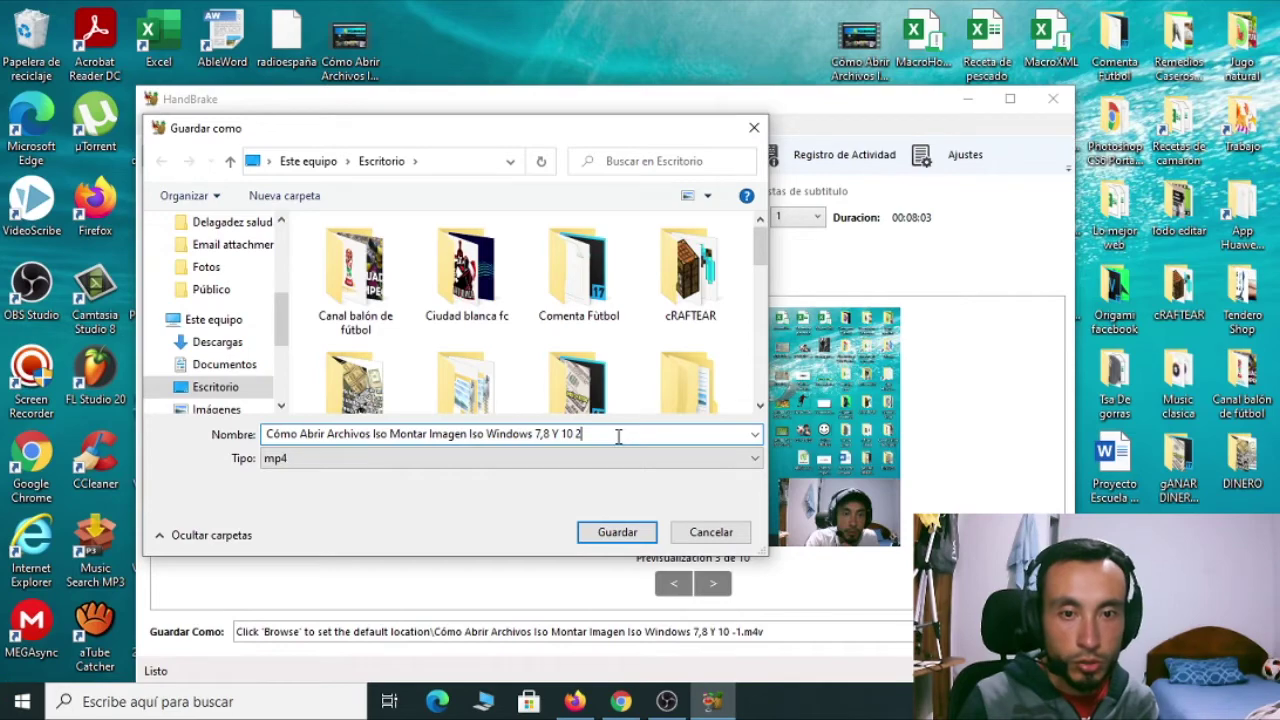
{"action": "left_click", "coordinate": [632, 531]}
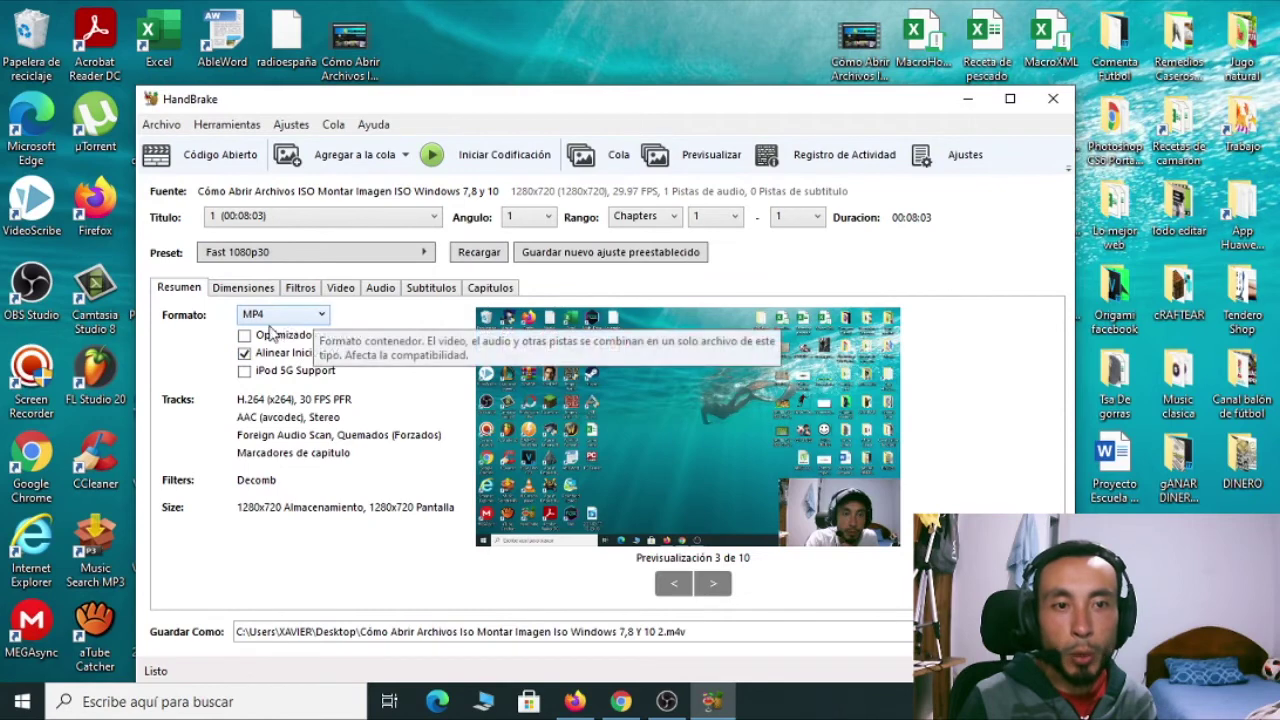
Choose MP4 as the output format and move the HandBrake window slightly up.
{"action": "left_click", "coordinate": [321, 316]}
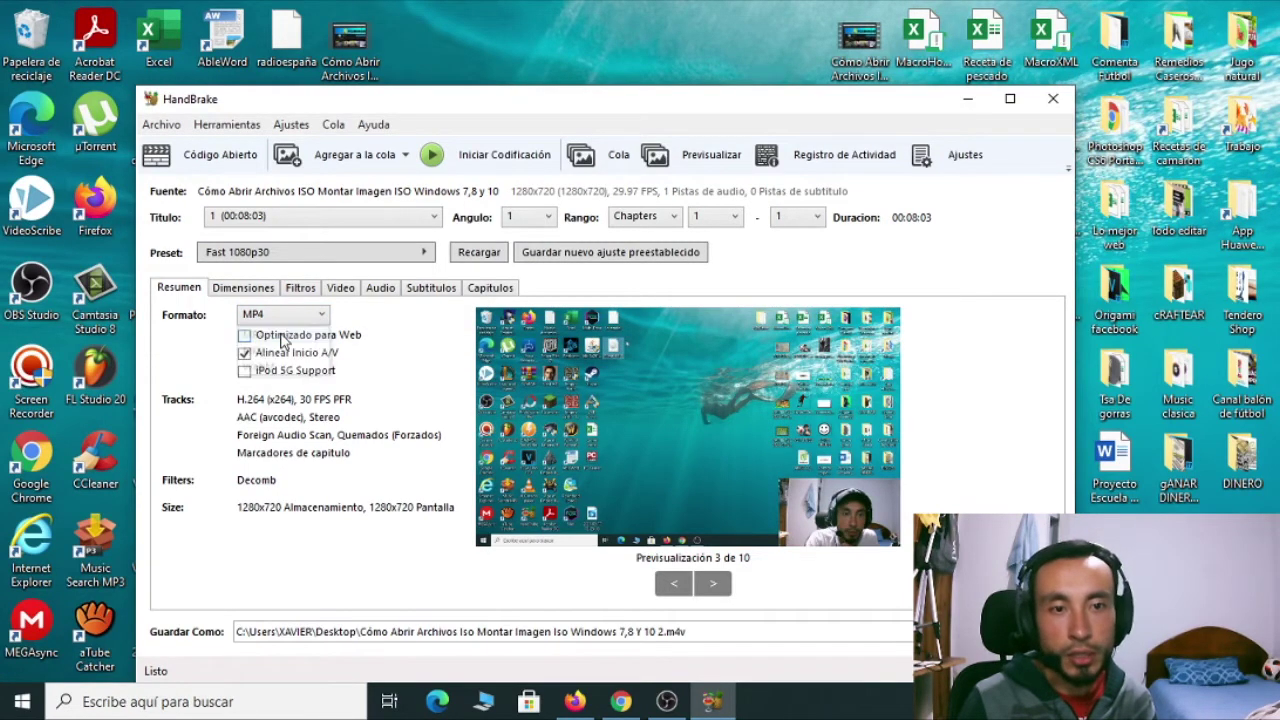
{"action": "left_click", "coordinate": [283, 338]}
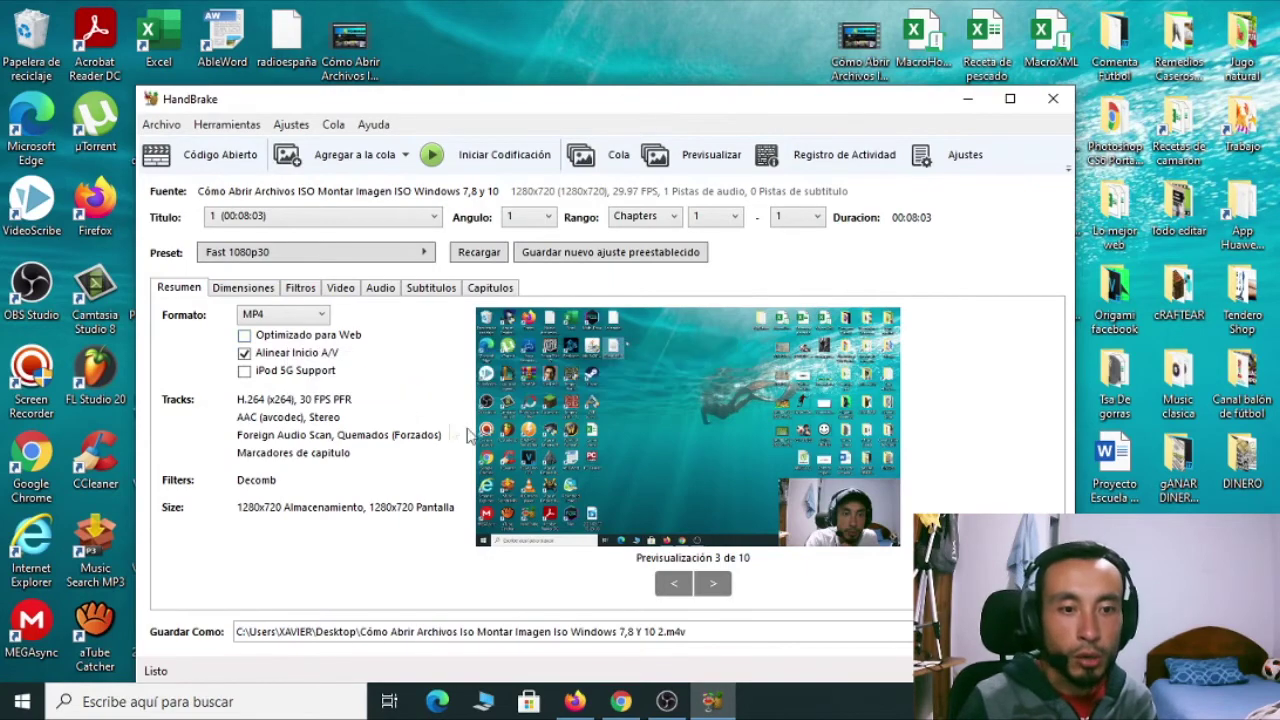
{"action": "left_click_drag", "start_coordinate": [763, 111], "coordinate": [763, 76]}
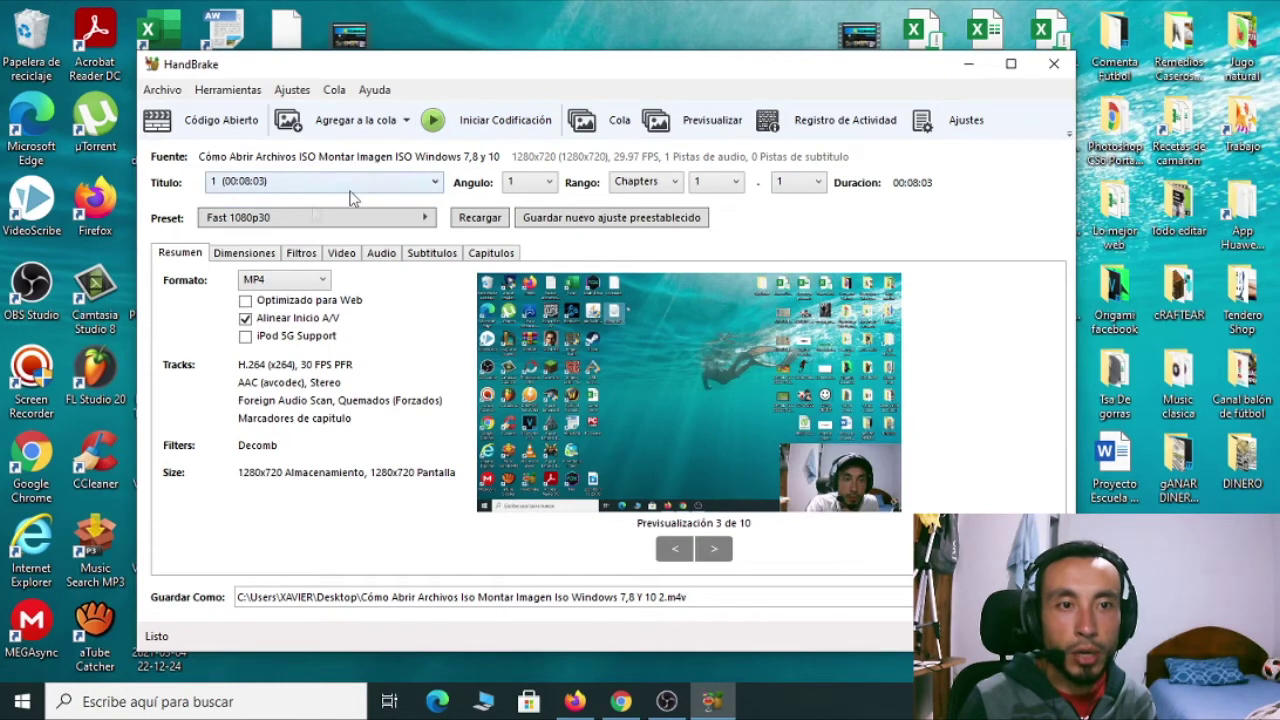
Review the General encoding presets and the source selection options, leaving the encoding settings as they are.
{"action": "left_click", "coordinate": [428, 220]}
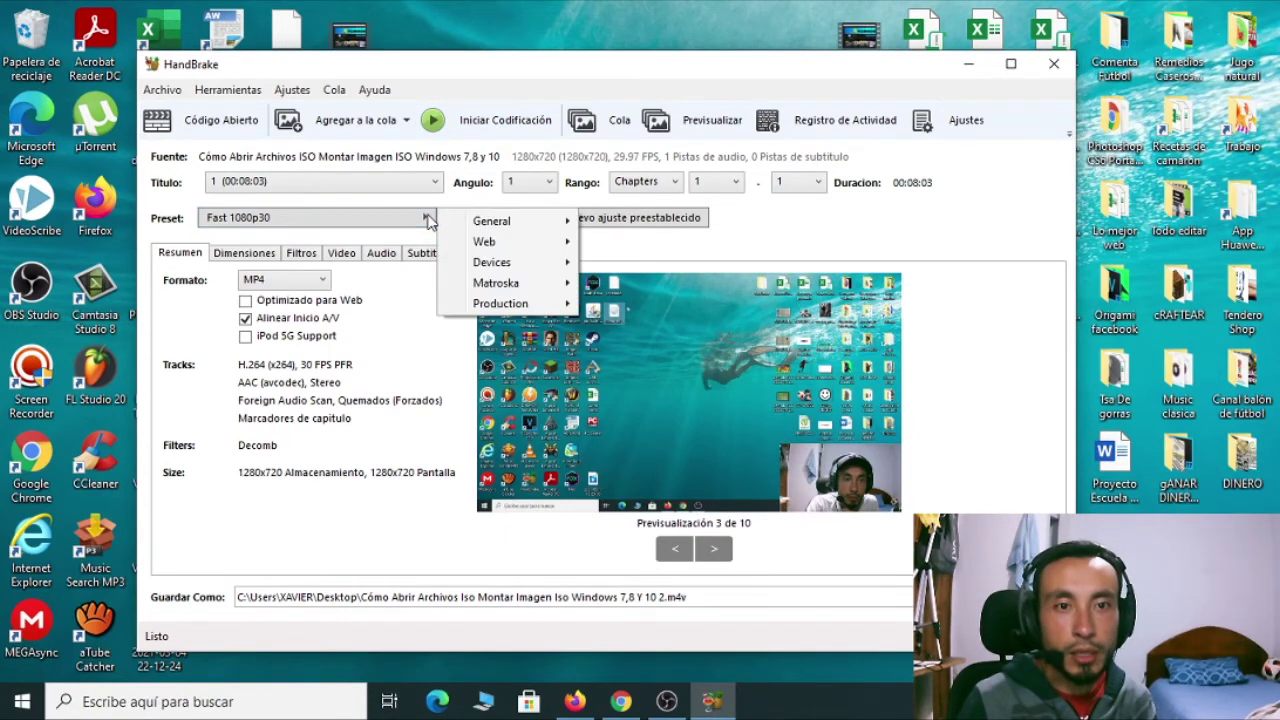
{"action": "mouse_move", "coordinate": [557, 222]}
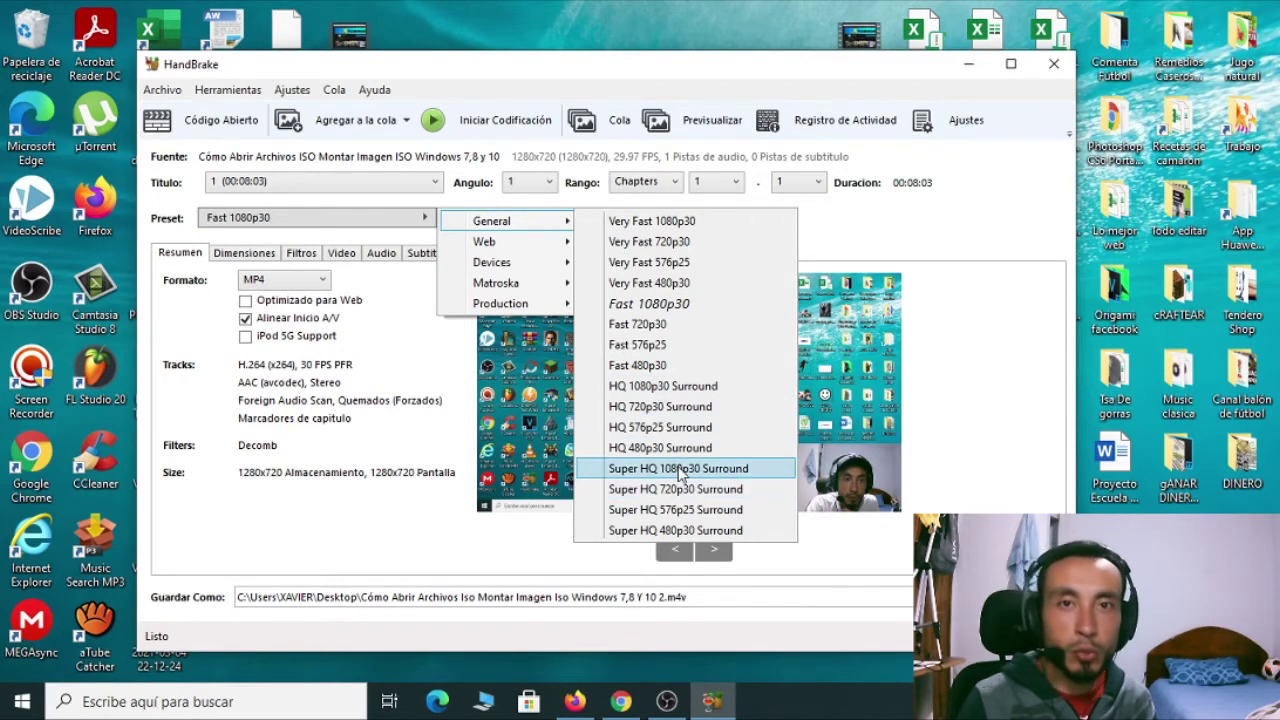
{"action": "left_click", "coordinate": [428, 352]}
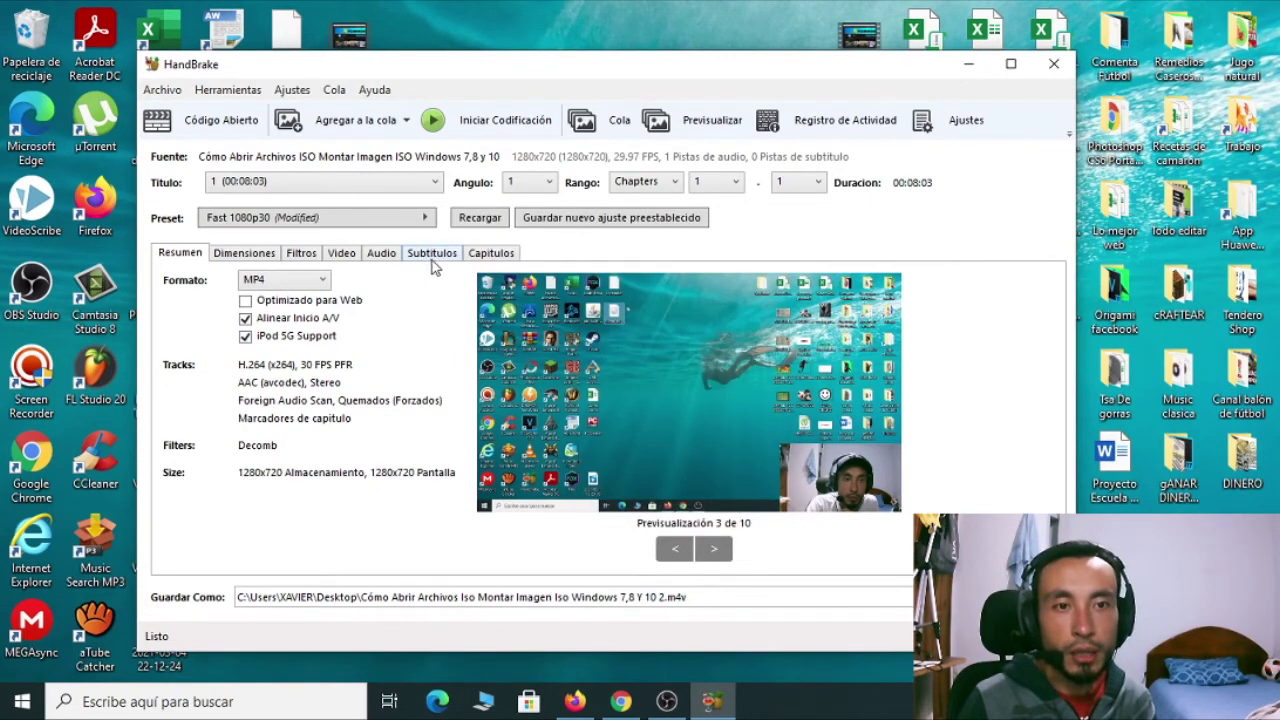
{"action": "left_click", "coordinate": [296, 336]}
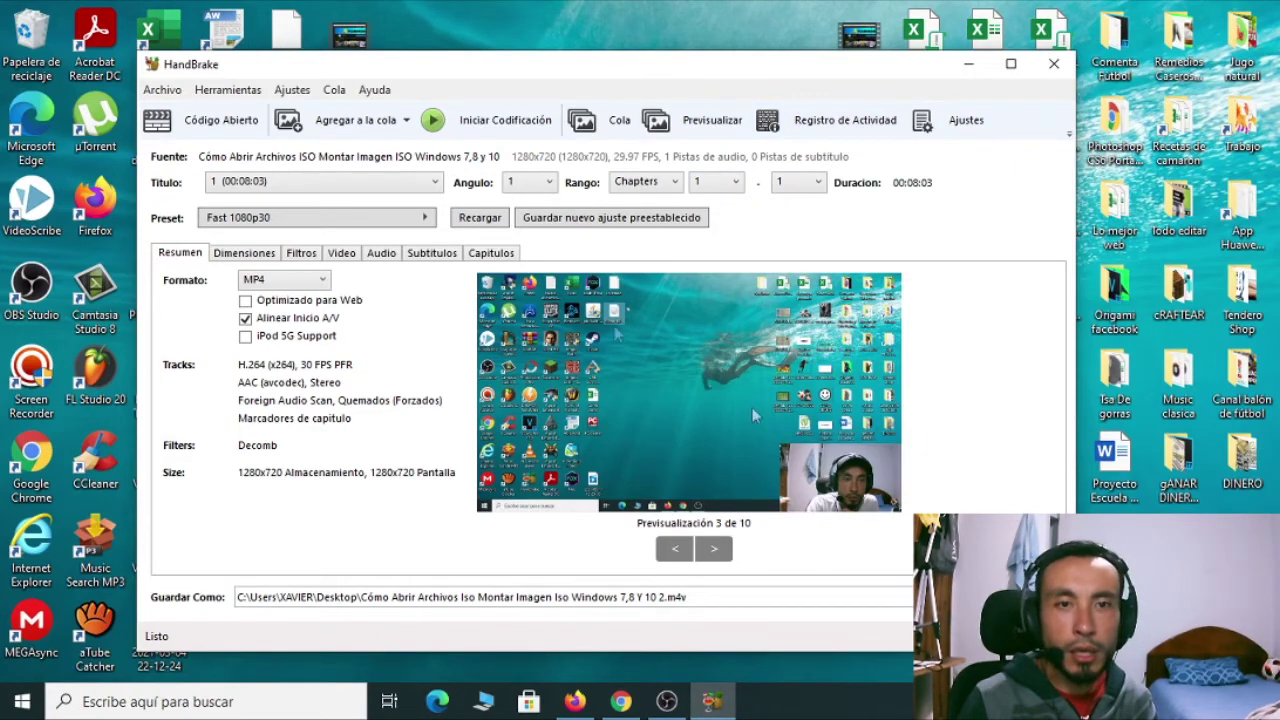
{"action": "left_click", "coordinate": [235, 120]}
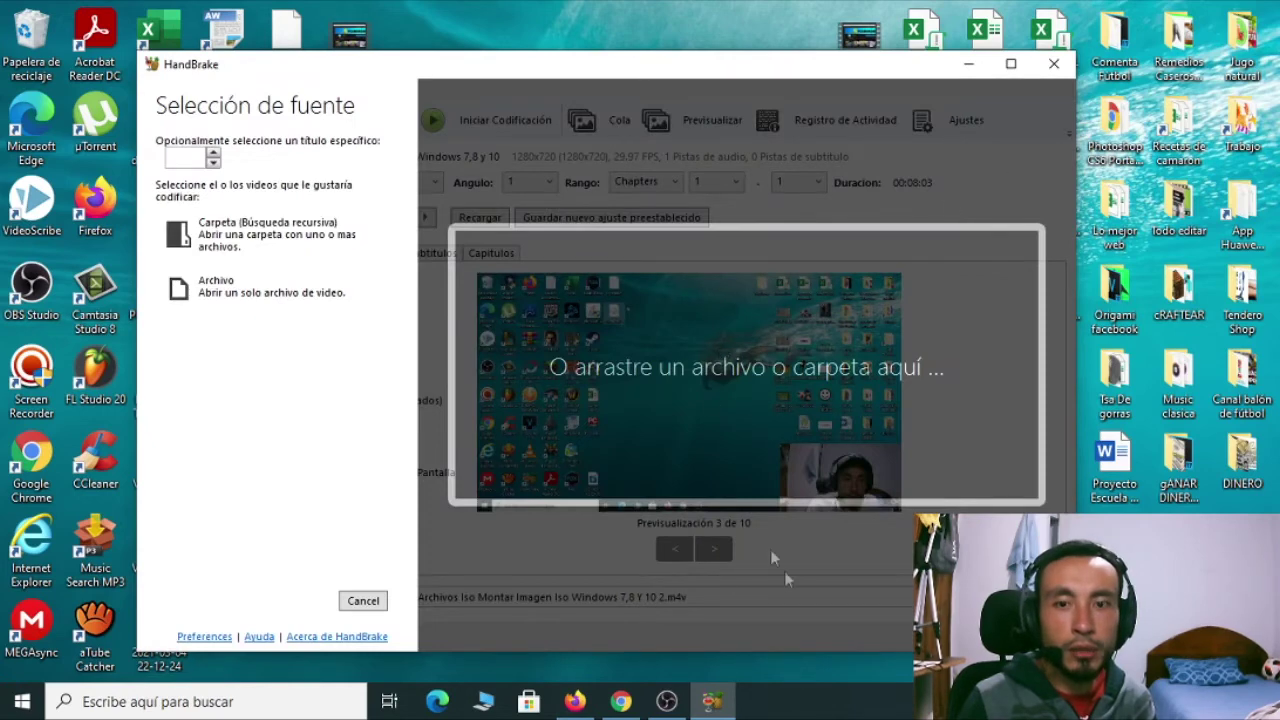
{"action": "left_click", "coordinate": [378, 603]}
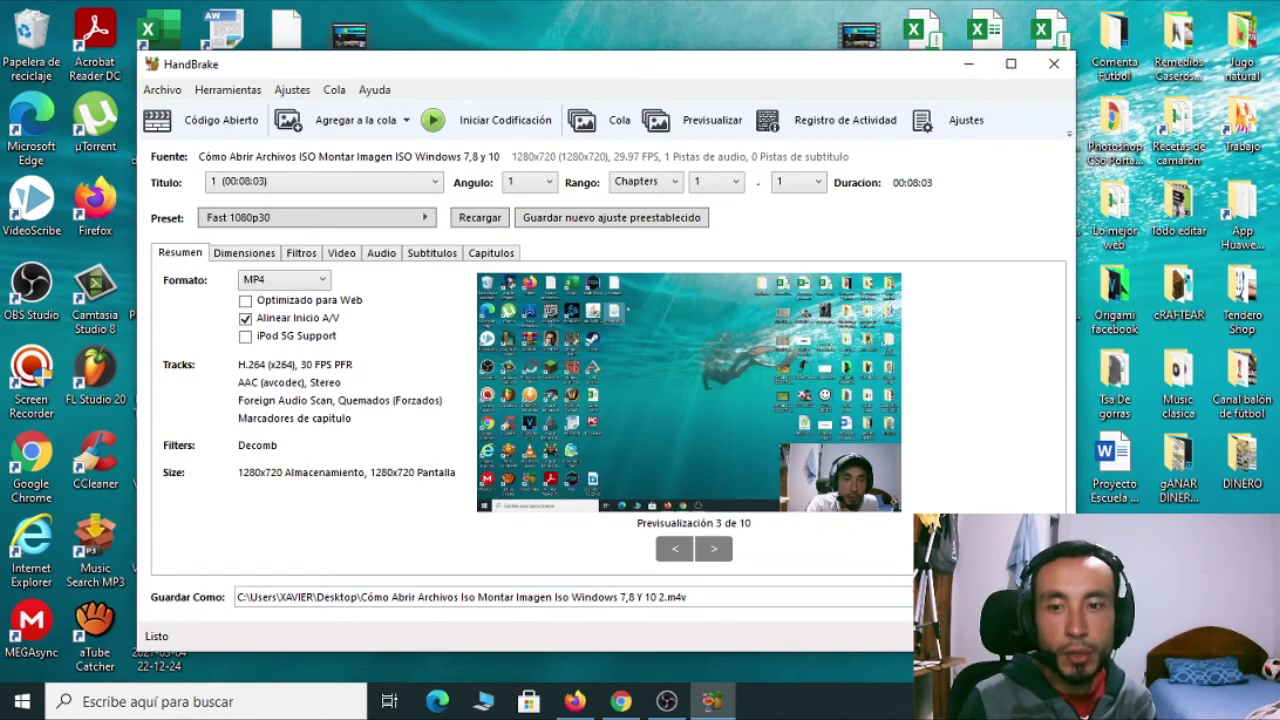
Confirm the Desktop as the output file's save location and start the encoding.
{"action": "left_click", "coordinate": [1030, 597]}
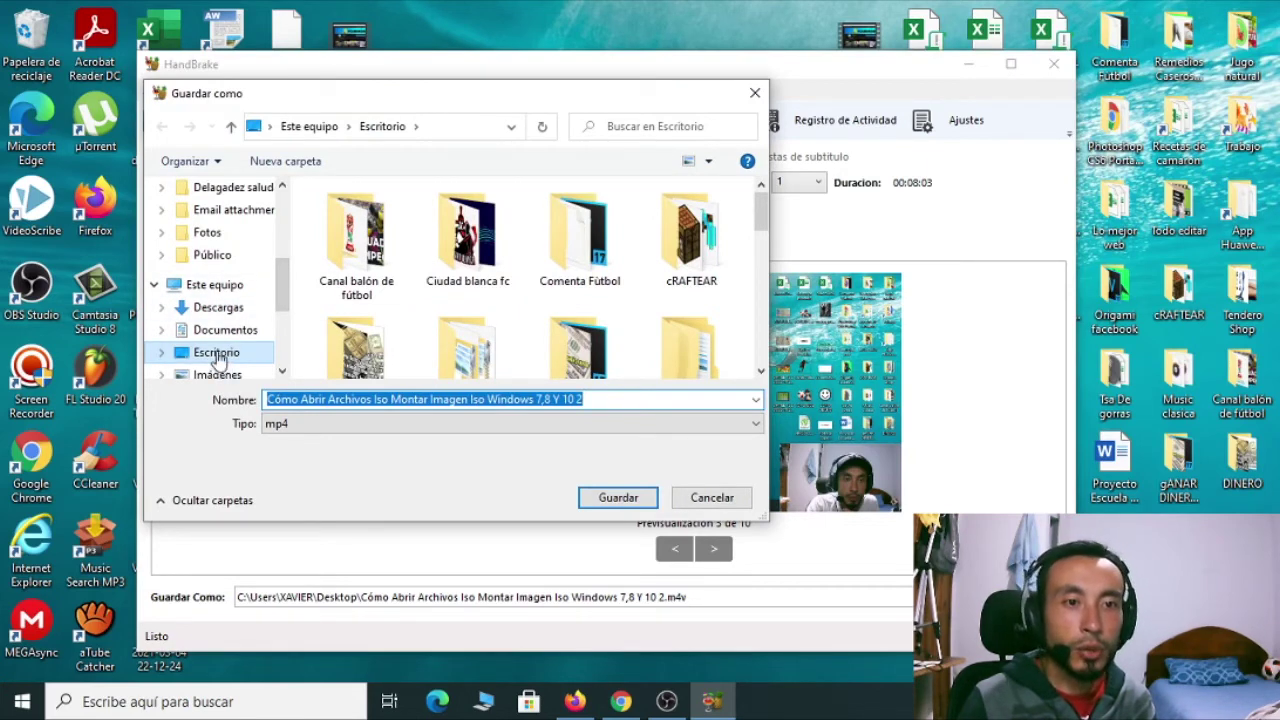
{"action": "left_click", "coordinate": [218, 356]}
{"action": "left_click", "coordinate": [598, 399]}
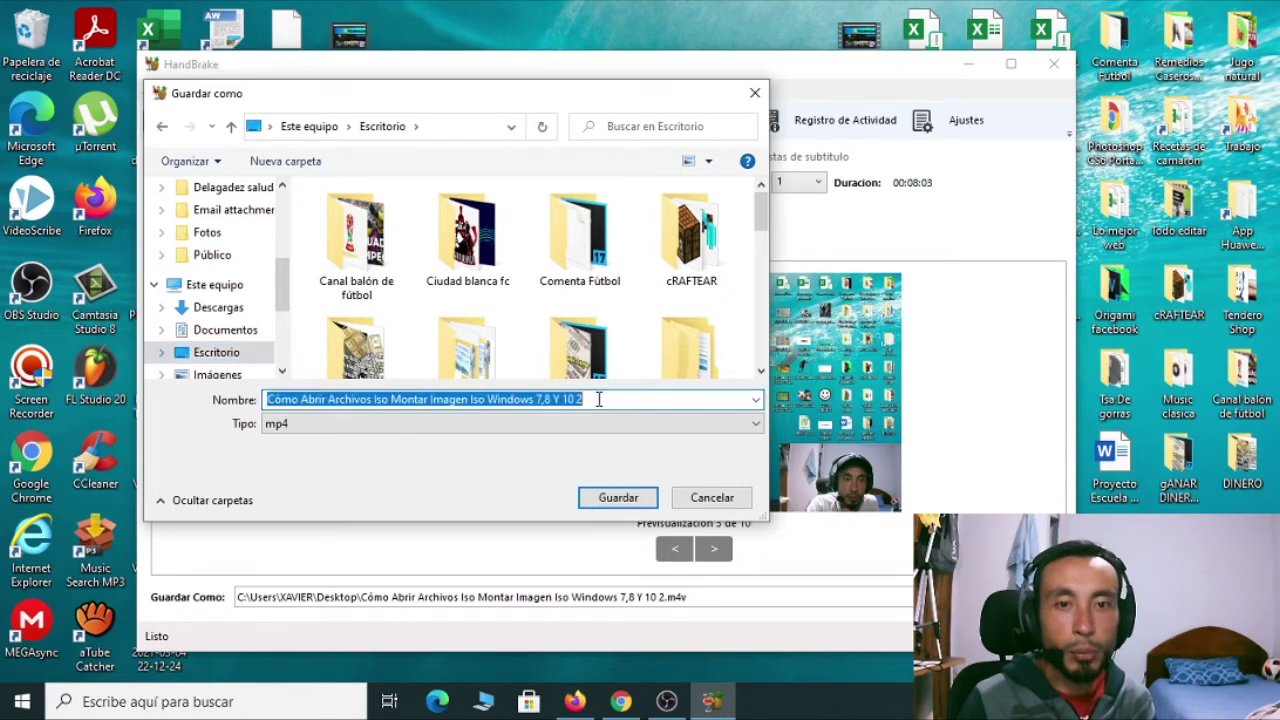
{"action": "left_click", "coordinate": [641, 502]}
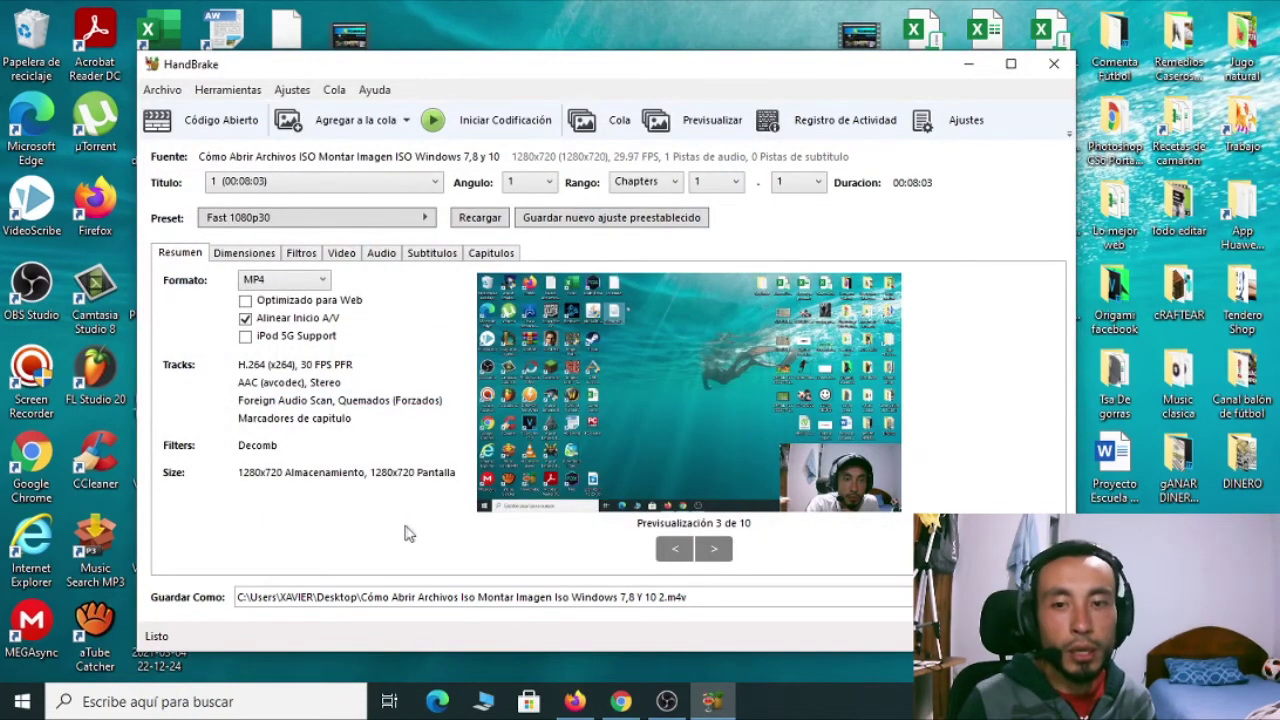
{"action": "left_click", "coordinate": [488, 122]}
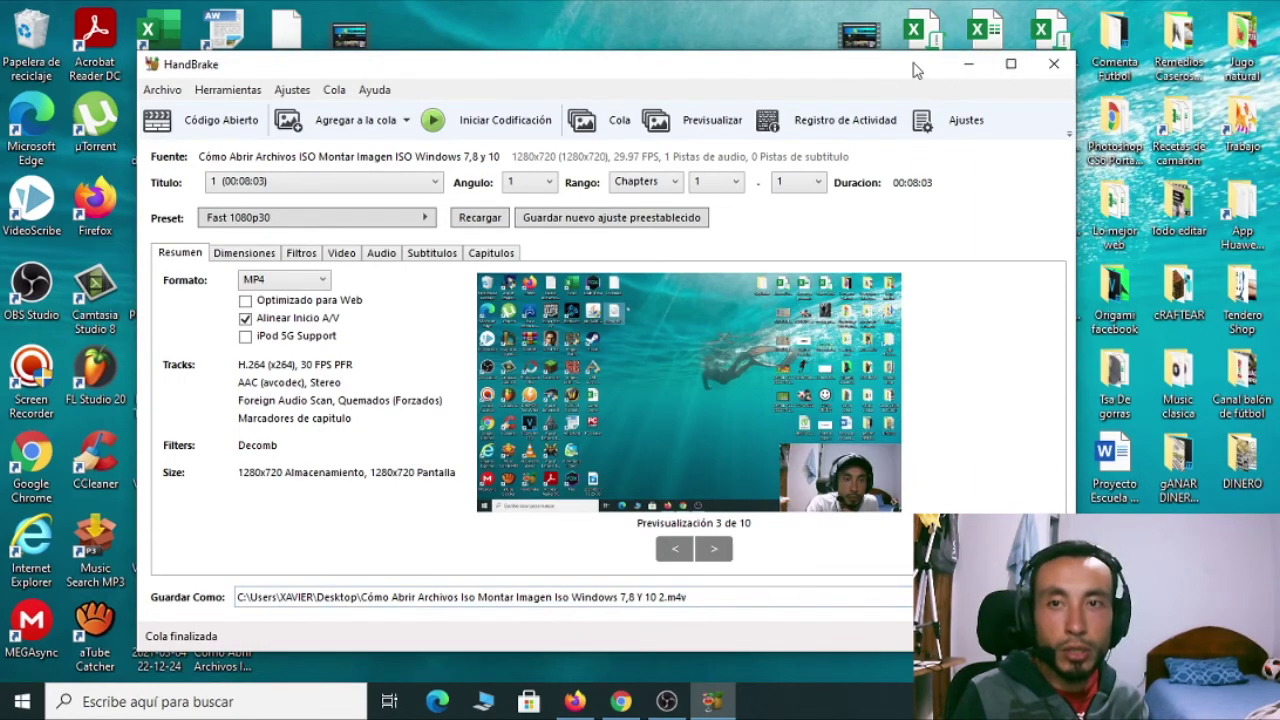
Minimize HandBrake and move the newly encoded video to the empty middle area of the desktop.
{"action": "left_click", "coordinate": [968, 64]}
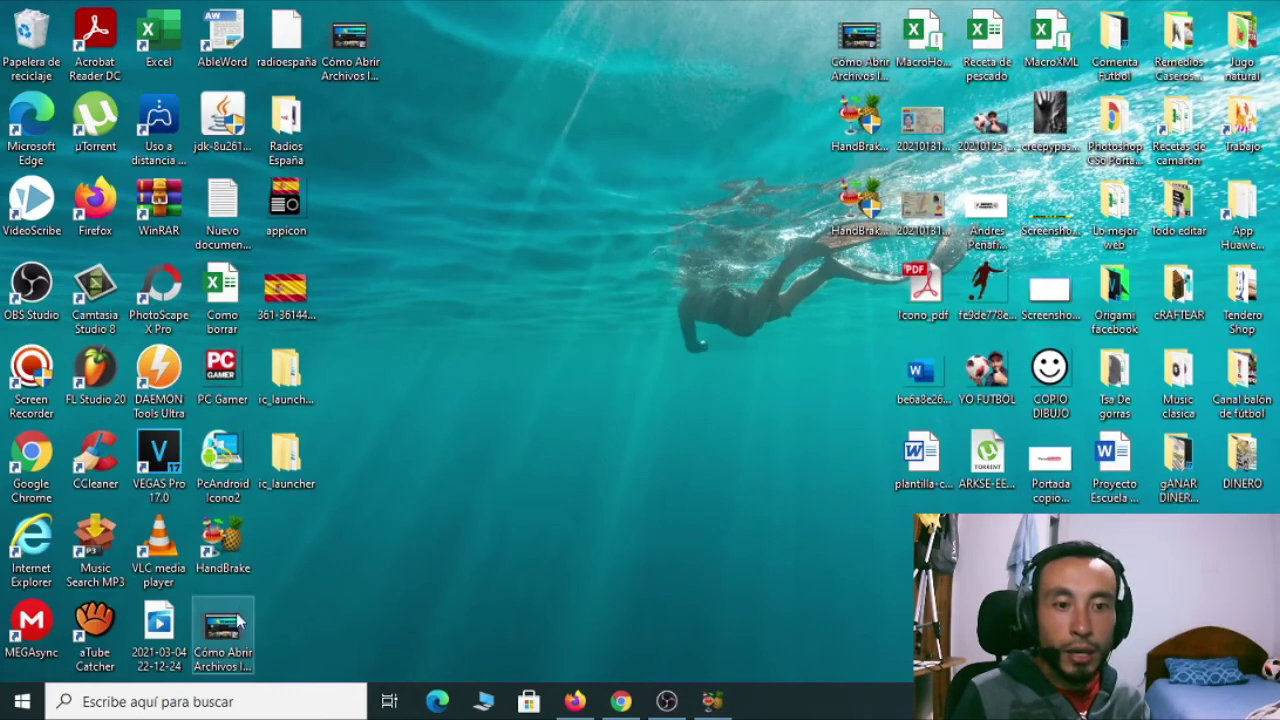
{"action": "left_click_drag", "start_coordinate": [230, 628], "coordinate": [606, 124]}
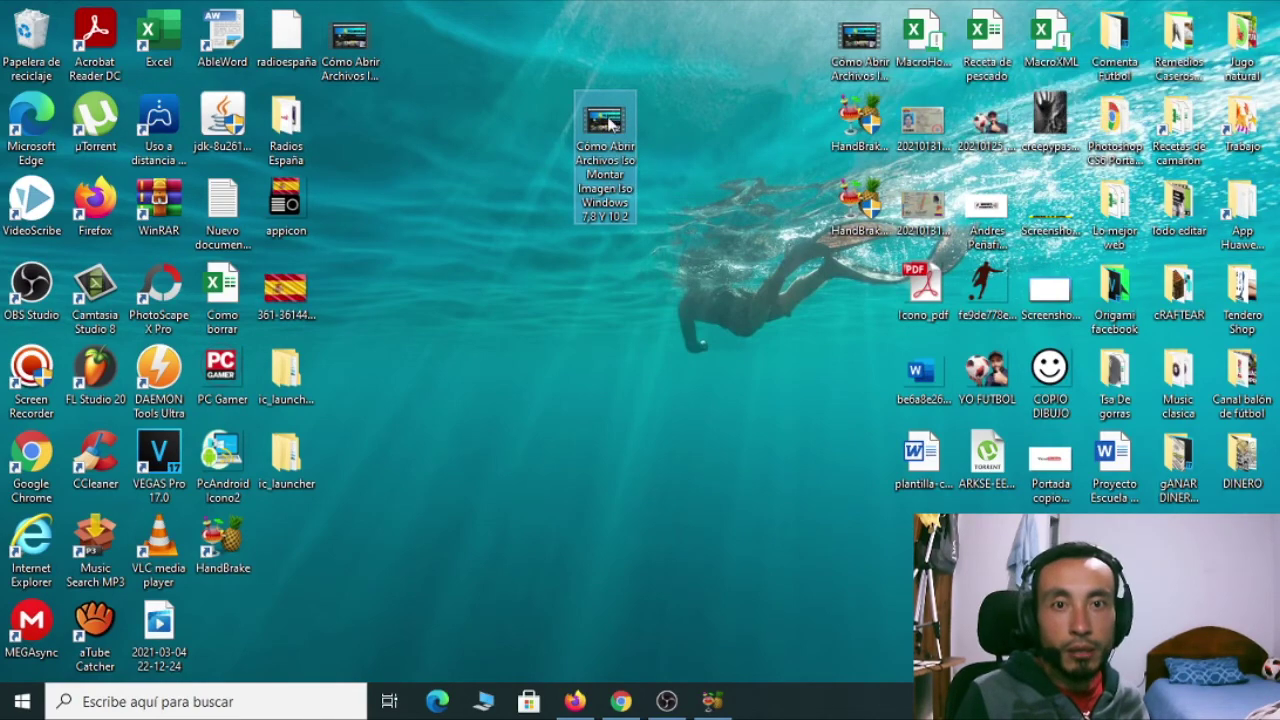
Play the encoded video in Windows Media Player, skip ahead to about 6:03 to check its quality, and close the player.
{"action": "key", "text": "Return"}
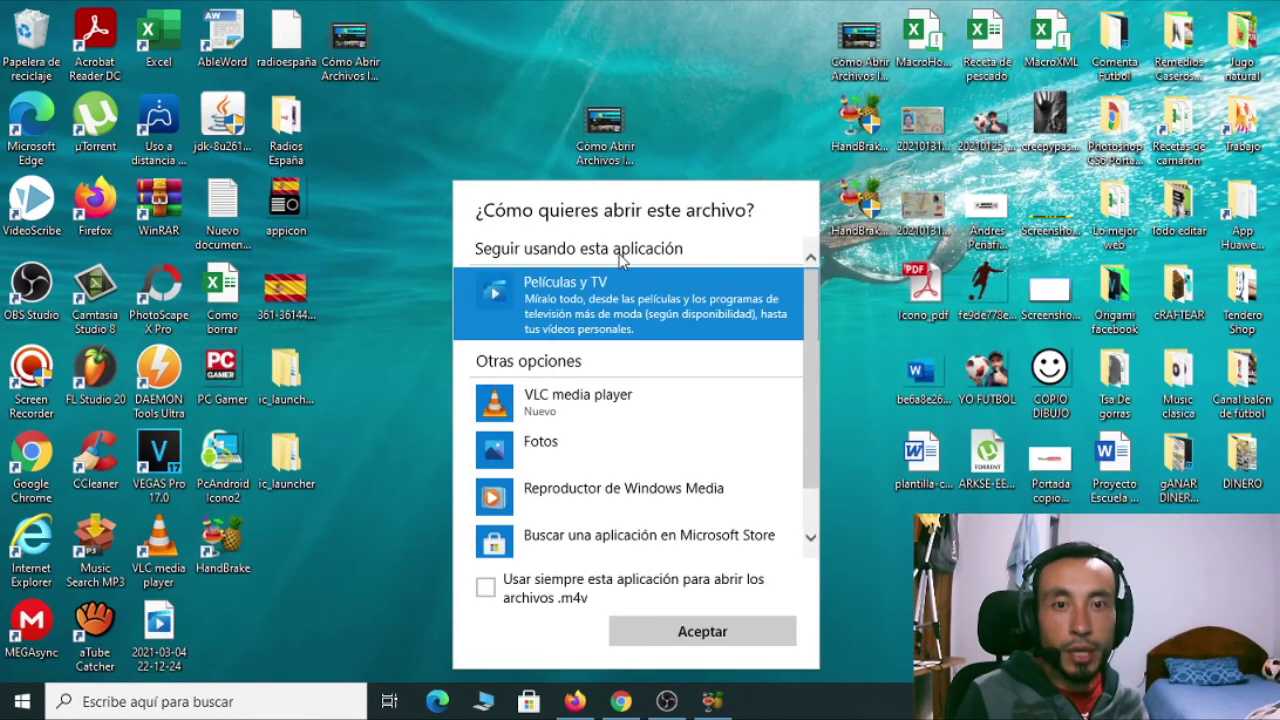
{"action": "double_click", "coordinate": [750, 288]}
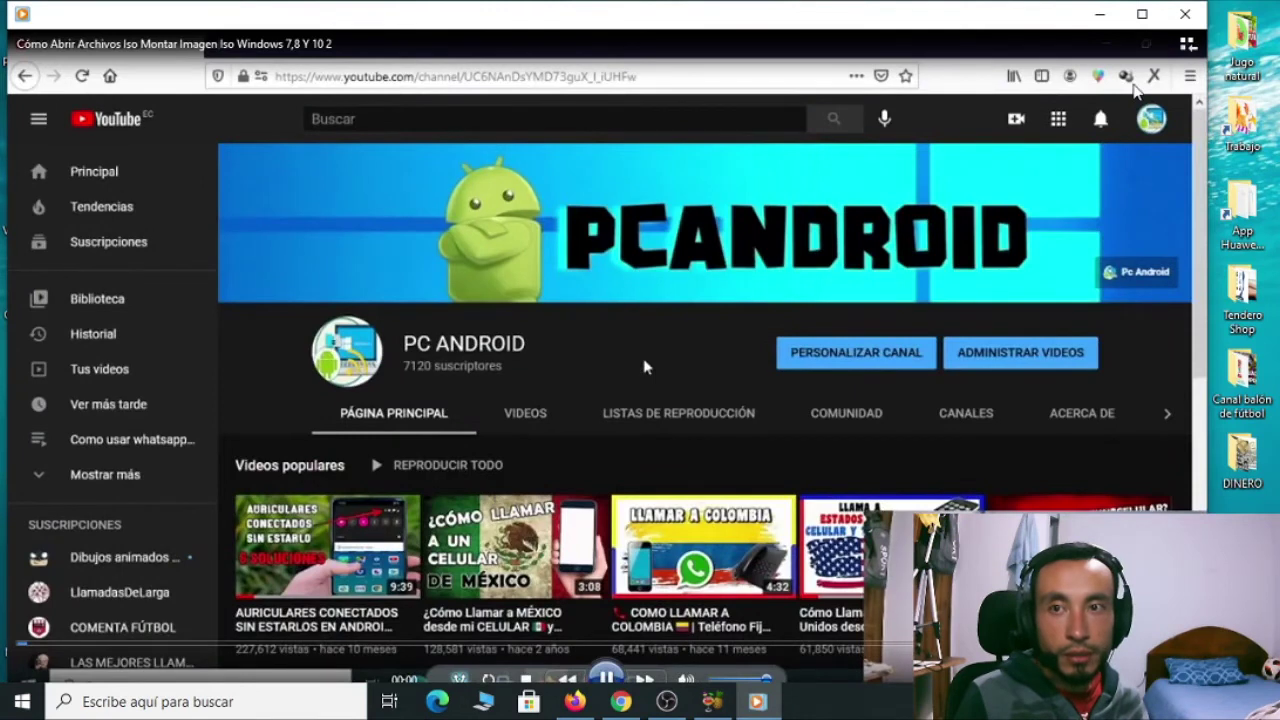
{"action": "left_click", "coordinate": [606, 678]}
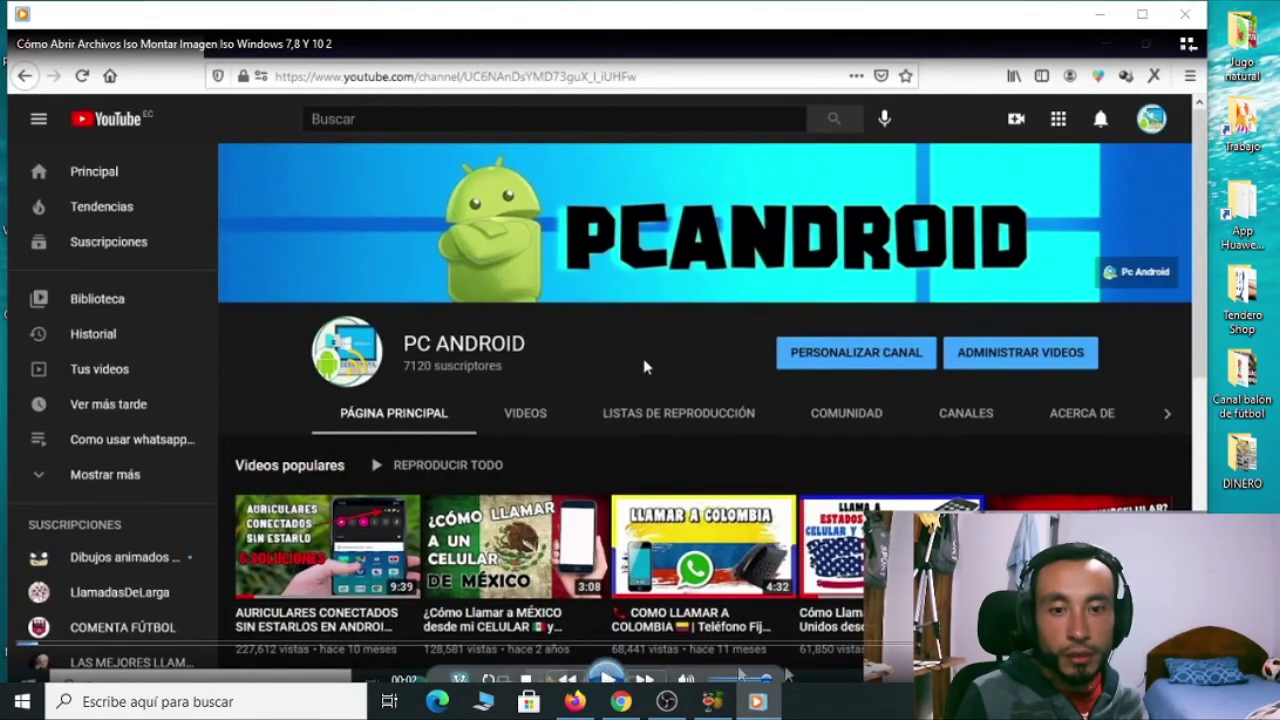
{"action": "left_click", "coordinate": [606, 678]}
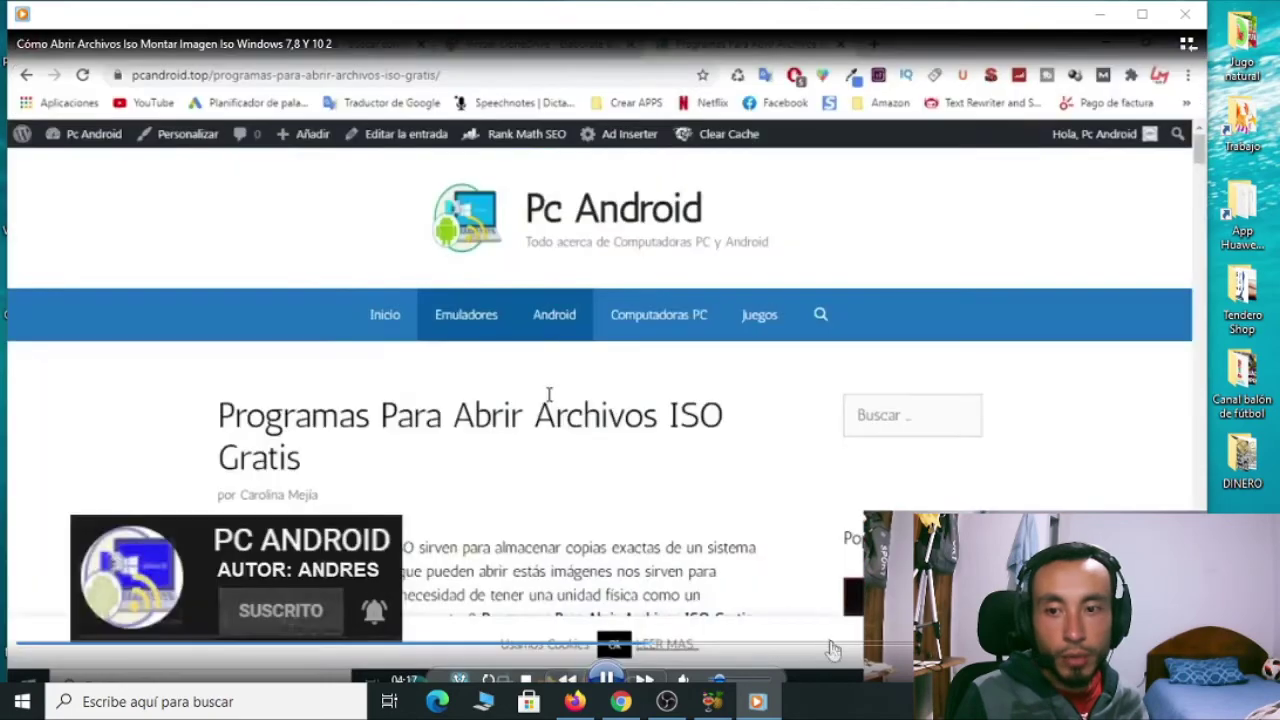
{"action": "left_click", "coordinate": [897, 645]}
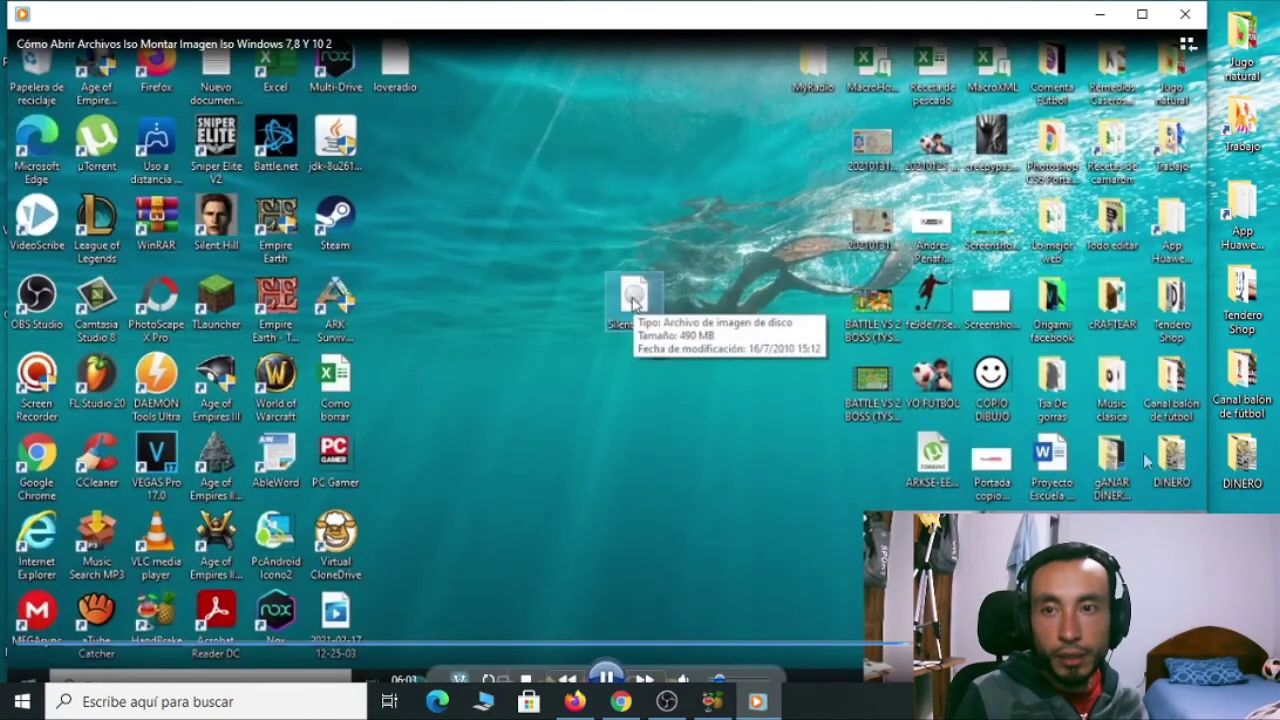
{"action": "left_click", "coordinate": [1177, 18]}
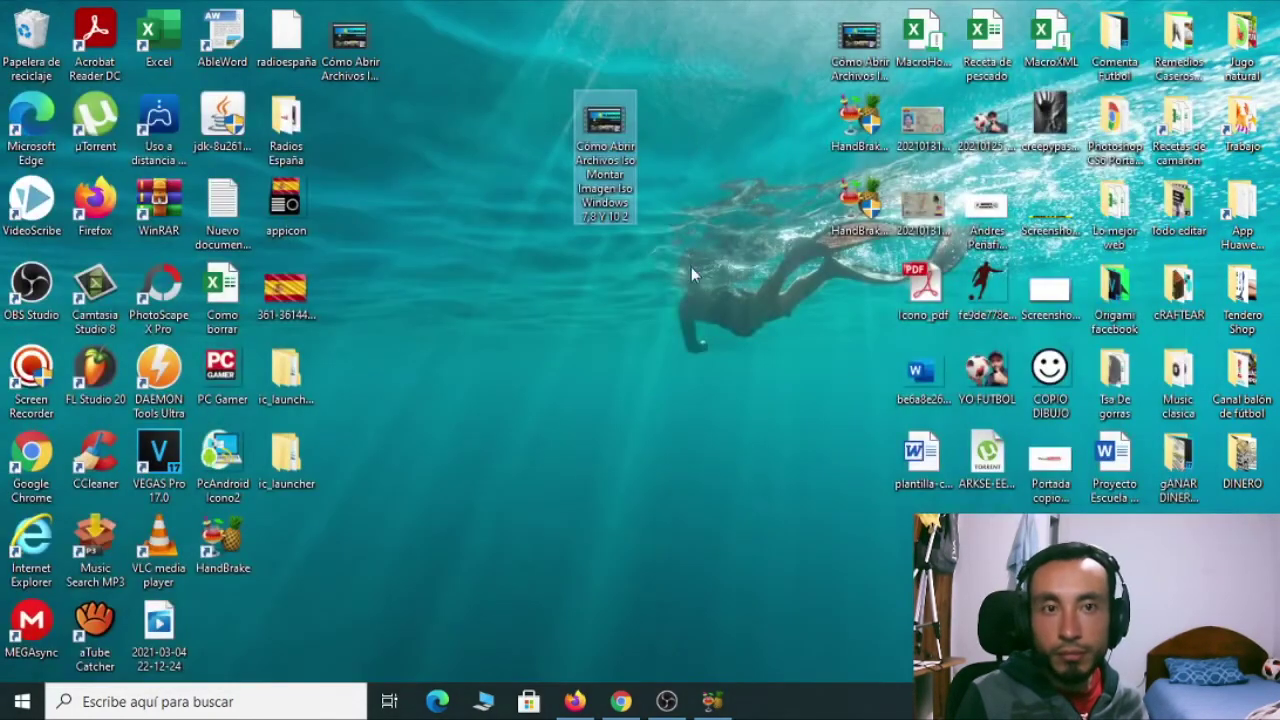
Place the encoded video next to the original video on the desktop.
{"action": "left_click_drag", "start_coordinate": [607, 130], "coordinate": [792, 80]}
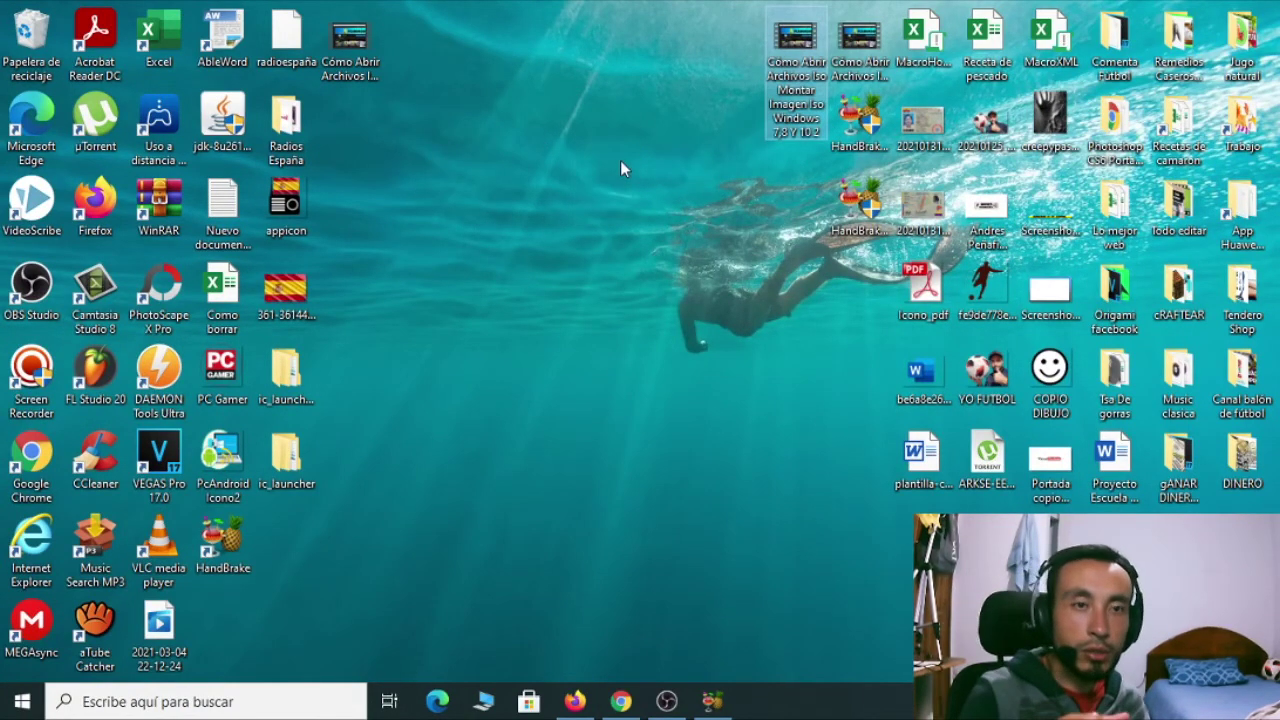